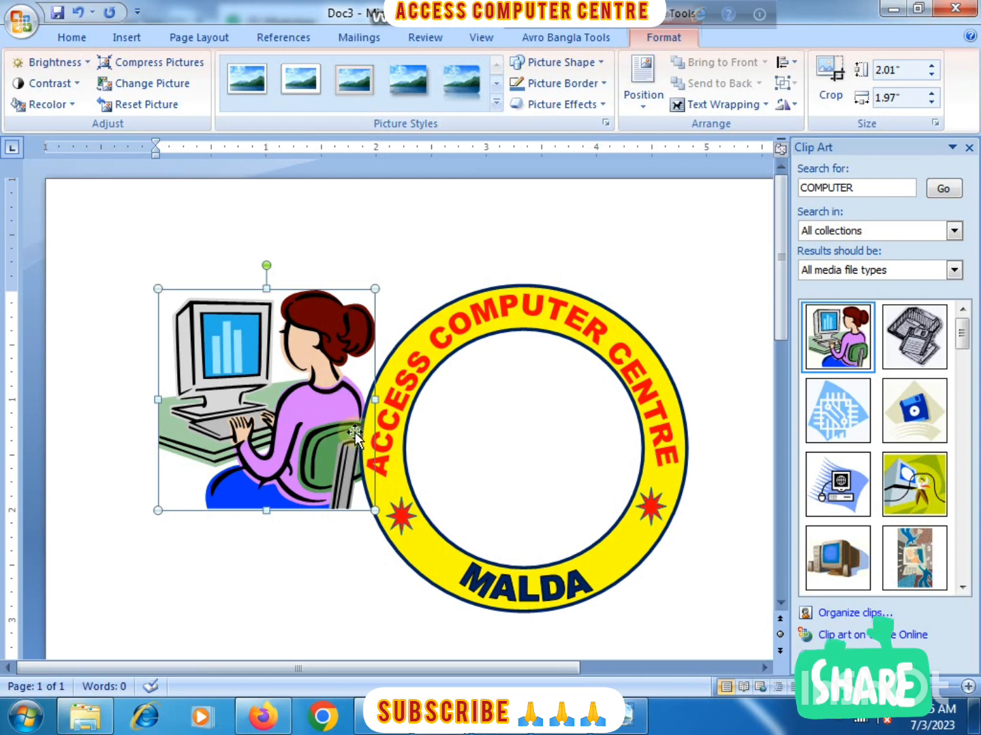
Set the computer clip art to In Front of Text, shrink it to about 1.44" by 1.41" and centre it inside the ring
left_click(738, 109)
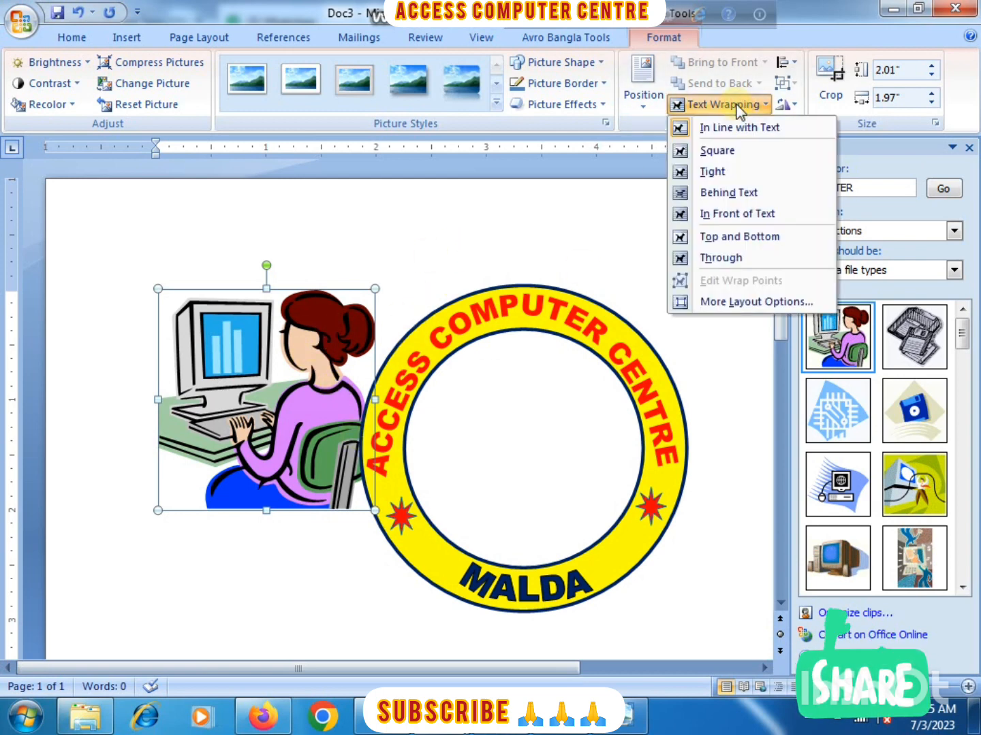
left_click(704, 214)
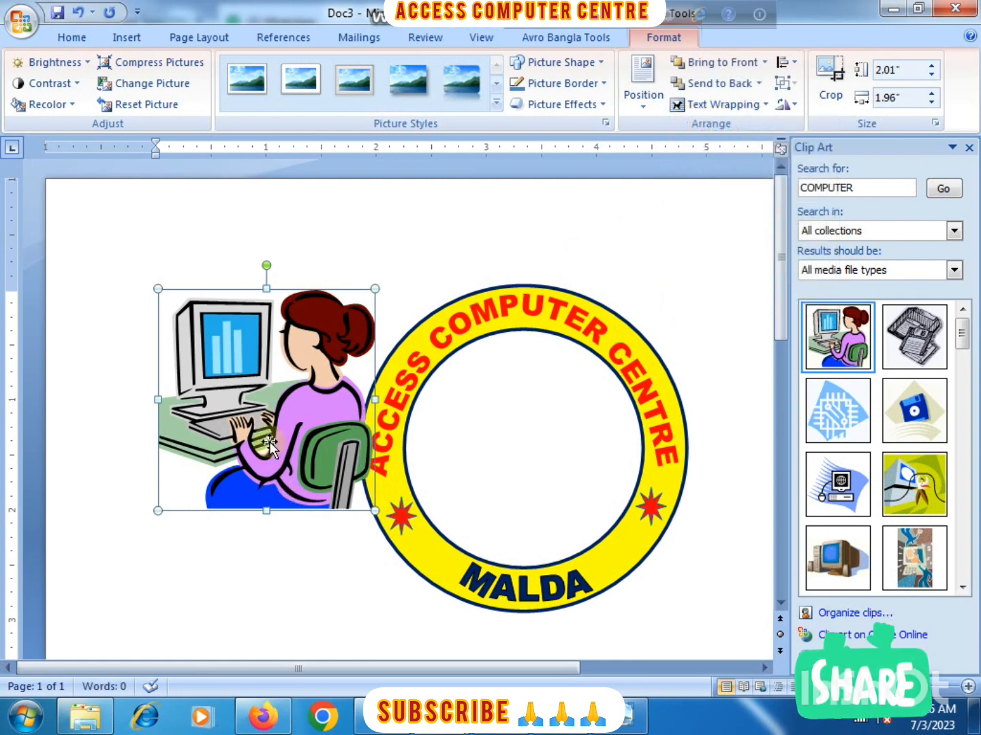
left_click_drag(269, 441, 506, 478)
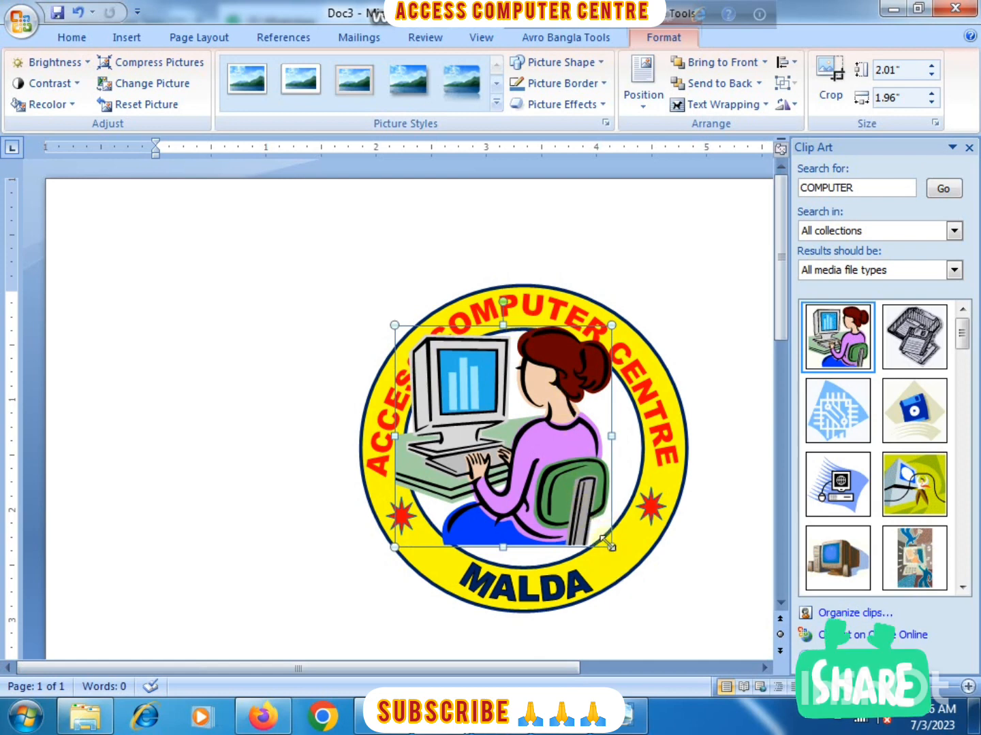
left_click_drag(612, 547, 582, 505)
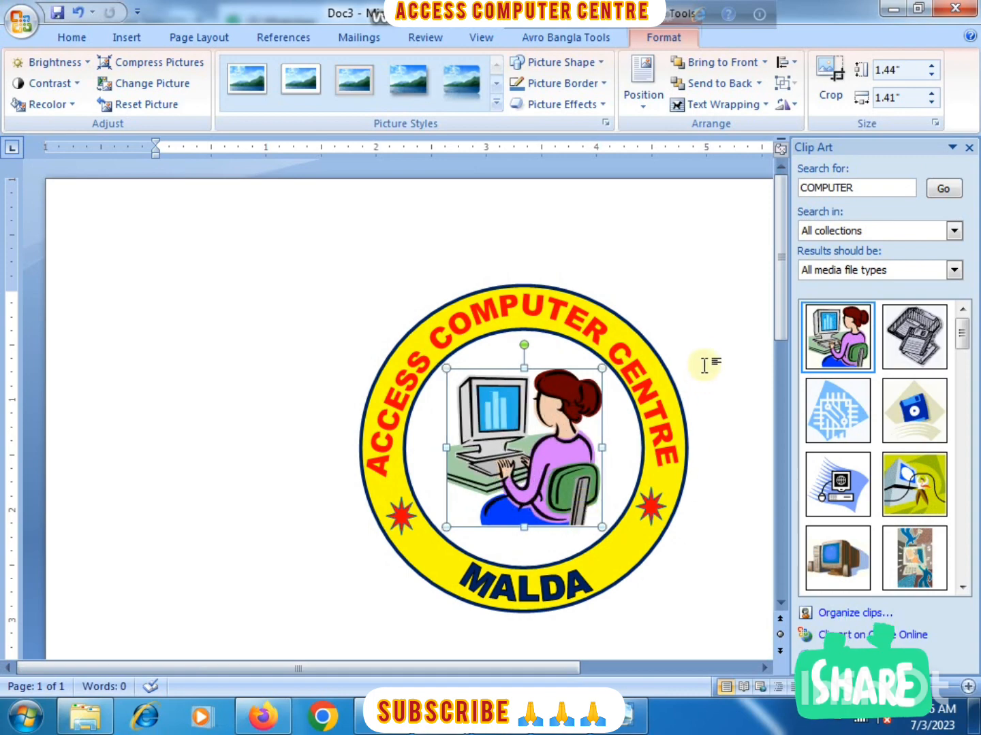
left_click(705, 361)
Draw a Curved Down Ribbon banner about 3.3" wide and 0.93" high and place it centred just below the ring logo
scroll(696, 379, "down", 2)
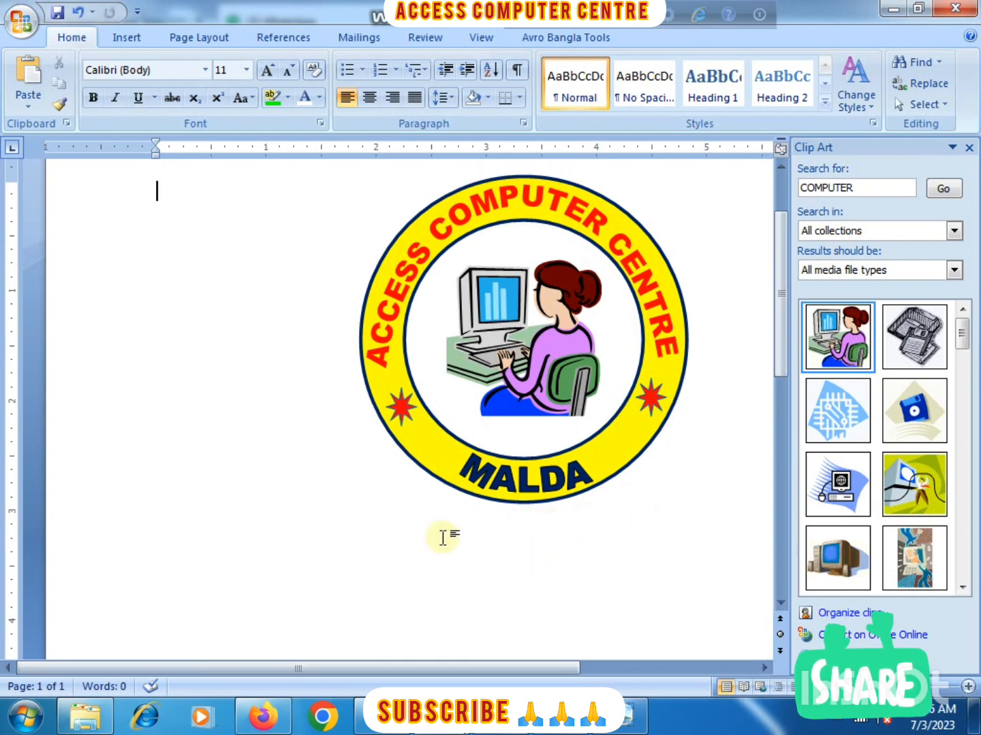
left_click(139, 40)
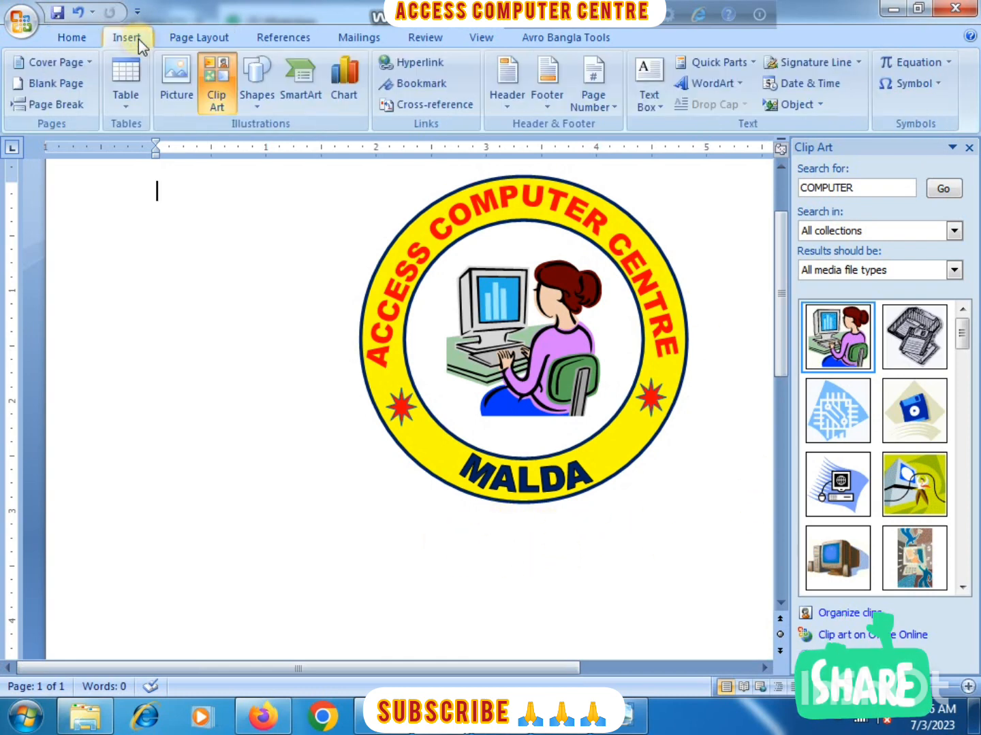
left_click(257, 95)
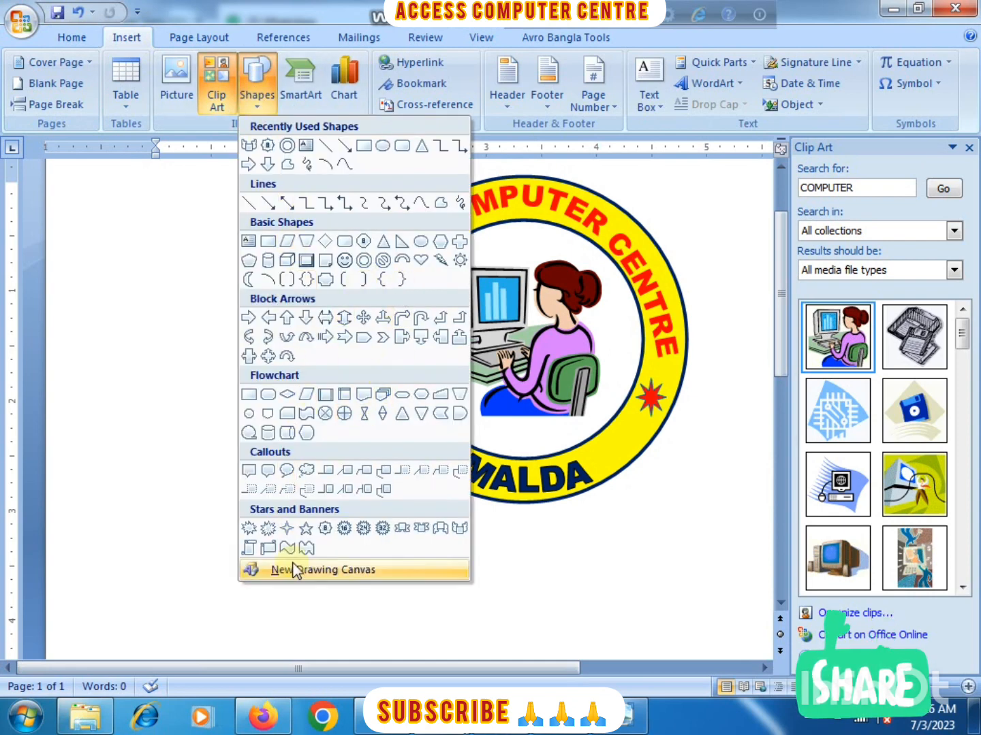
left_click(457, 529)
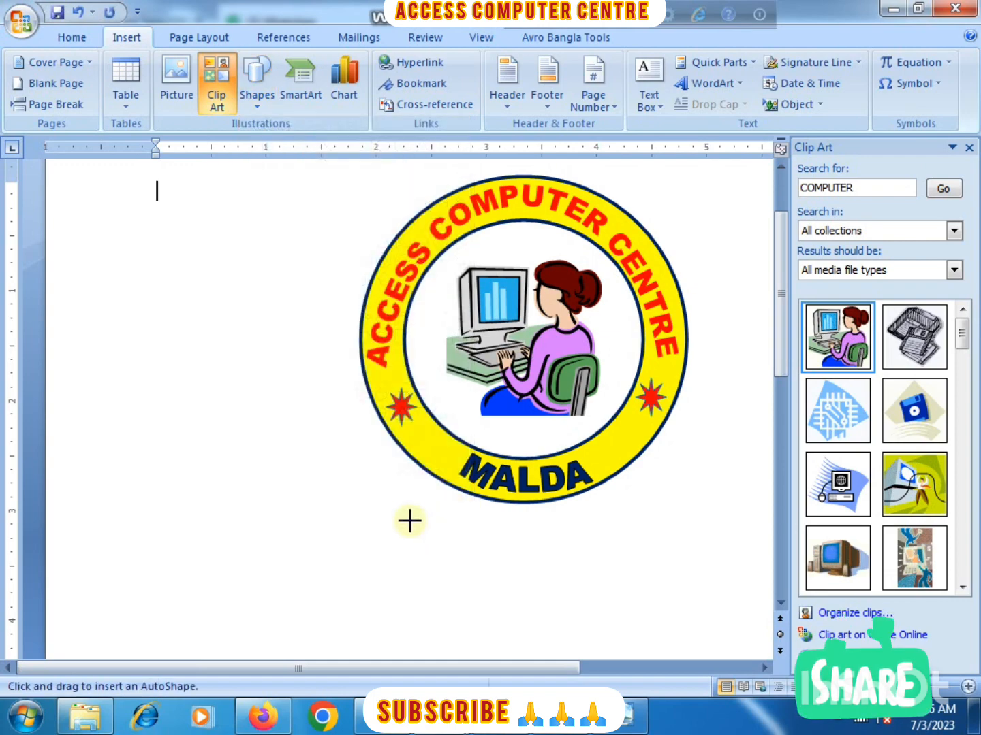
left_click_drag(608, 618, 749, 613)
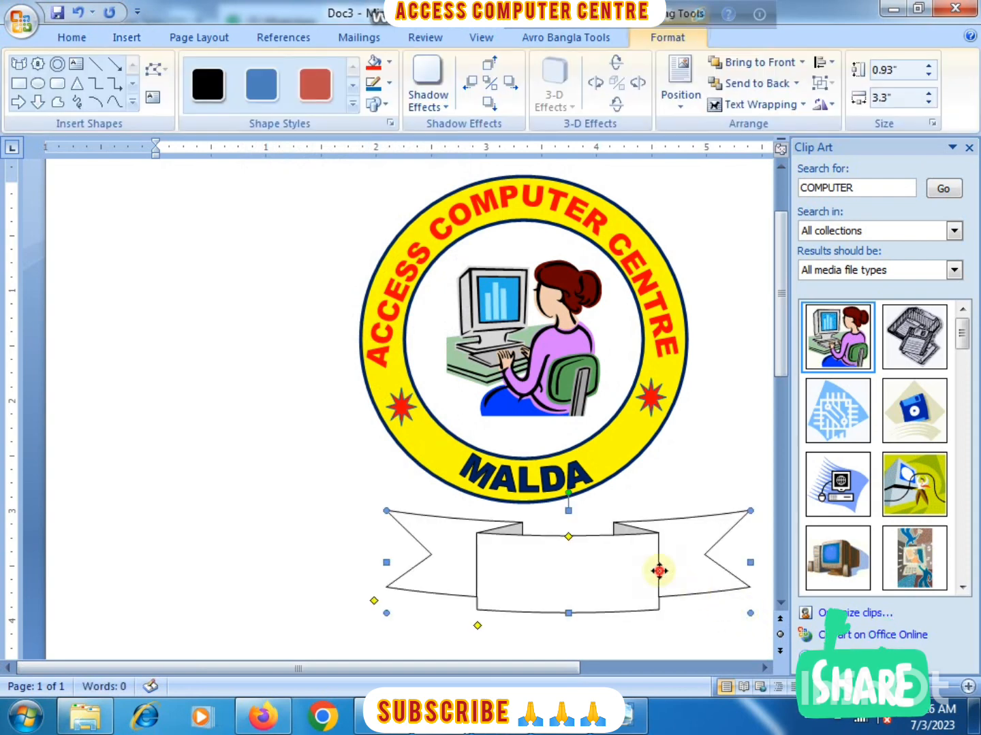
mouse_move(656, 570)
left_mouse_down()
mouse_move(615, 546)
mouse_move(615, 555)
left_mouse_up()
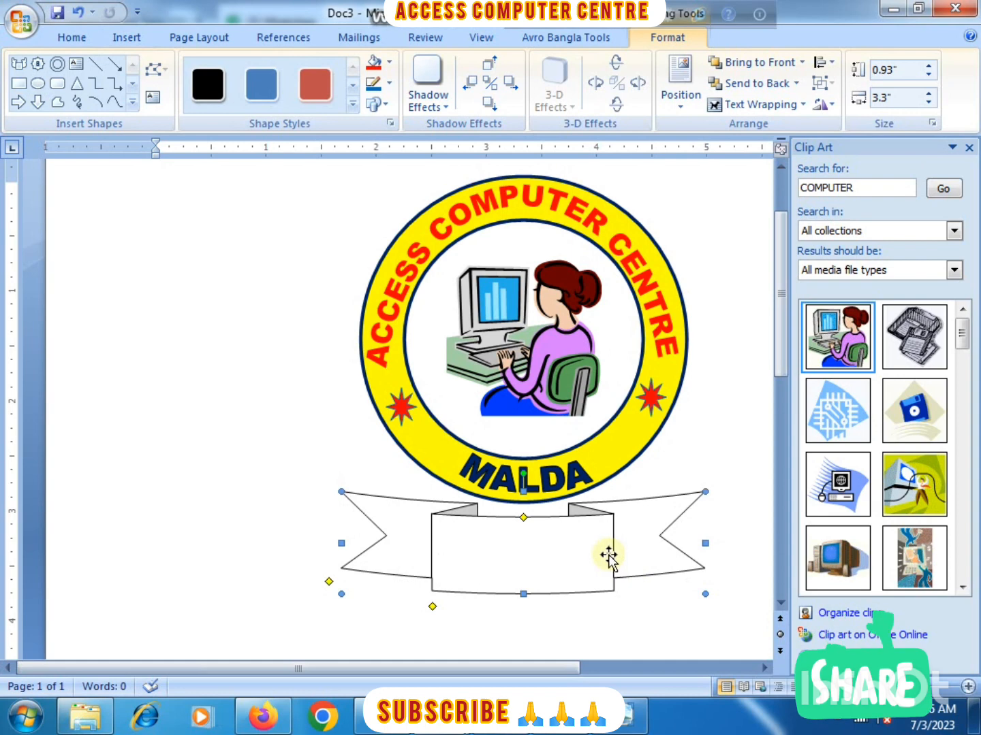
scroll(463, 590, "down", 1)
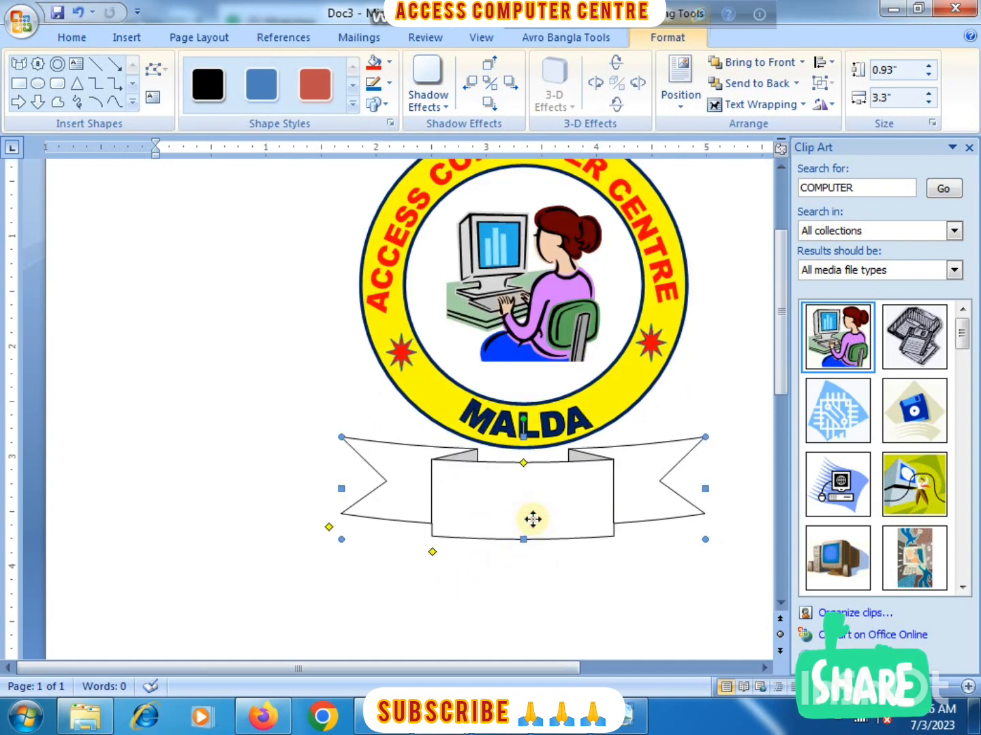
left_click_drag(532, 519, 537, 520)
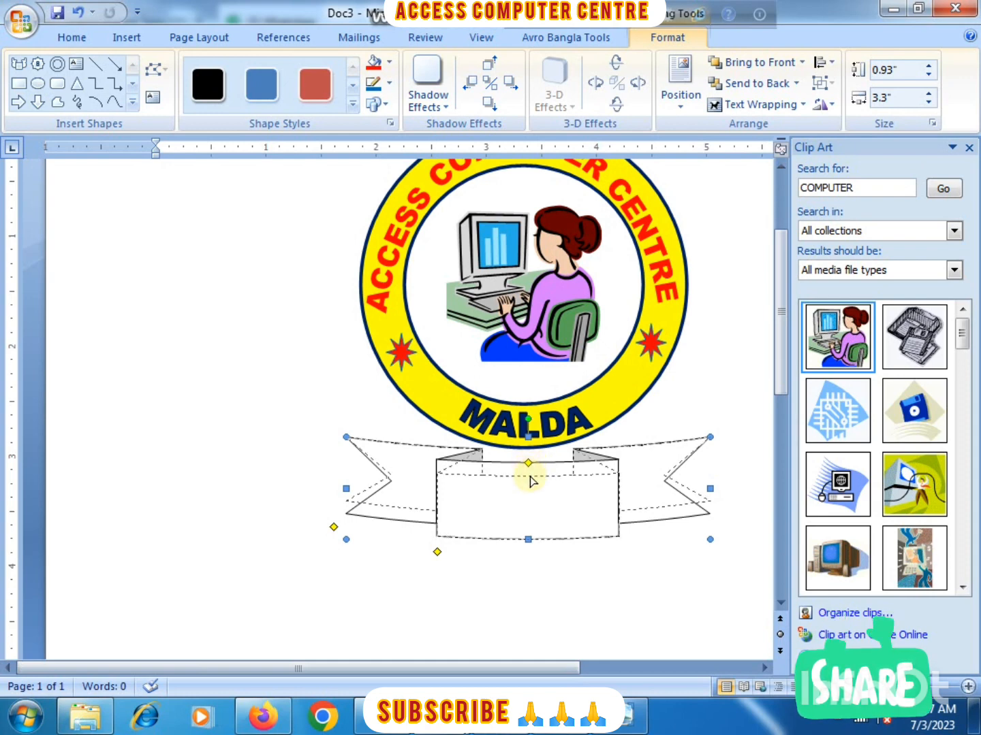
Reshape the banner with deeper folds, a slightly wider centre panel and a stronger curve
left_click_drag(530, 482, 528, 476)
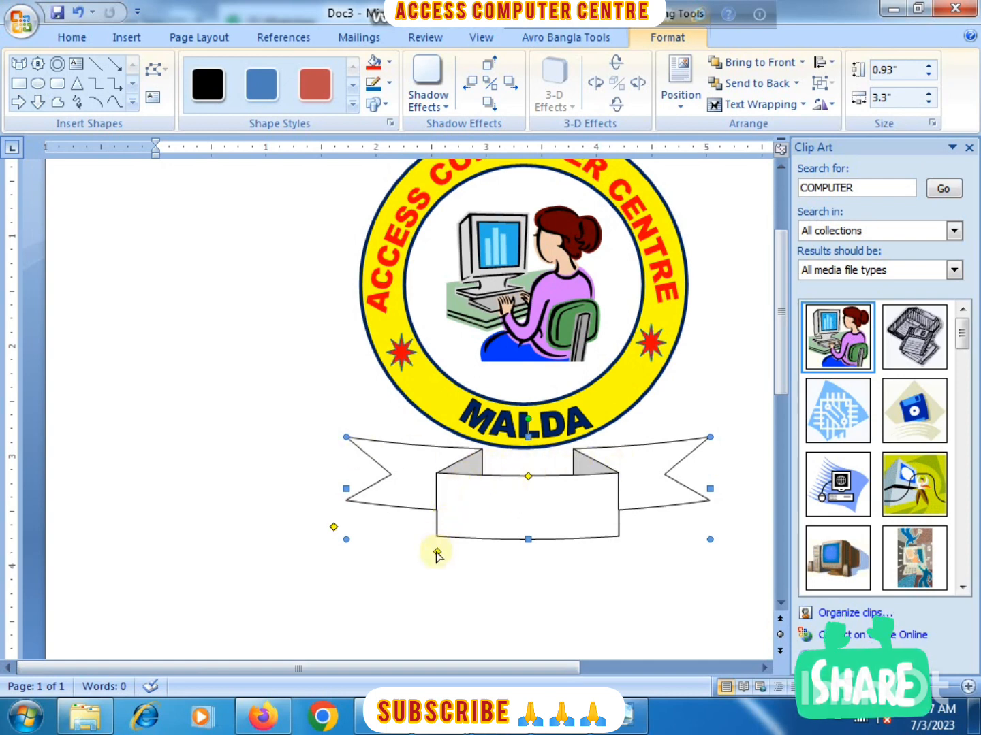
left_click_drag(437, 555, 433, 557)
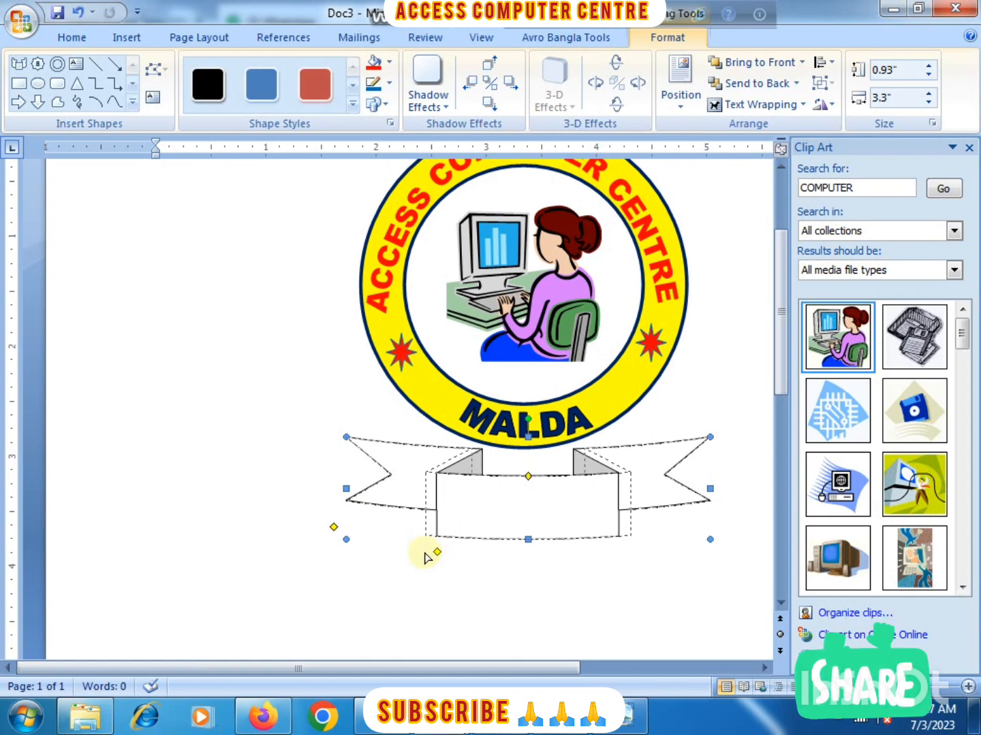
mouse_move(425, 557)
left_mouse_down()
mouse_move(423, 526)
mouse_move(425, 542)
left_mouse_up()
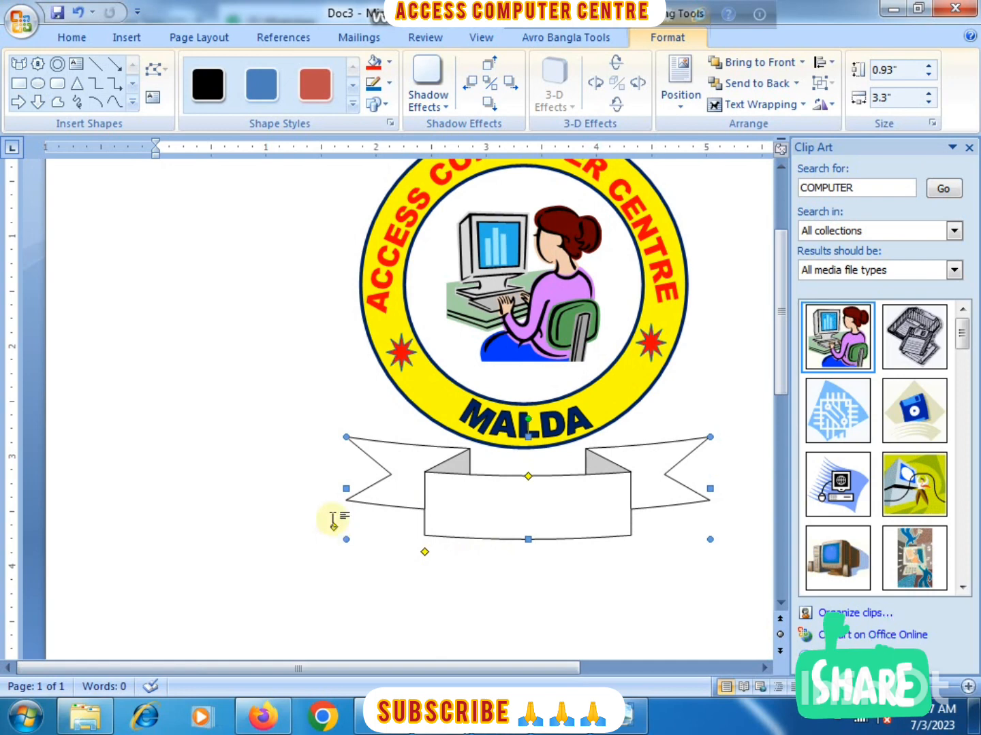
left_click_drag(333, 529, 331, 511)
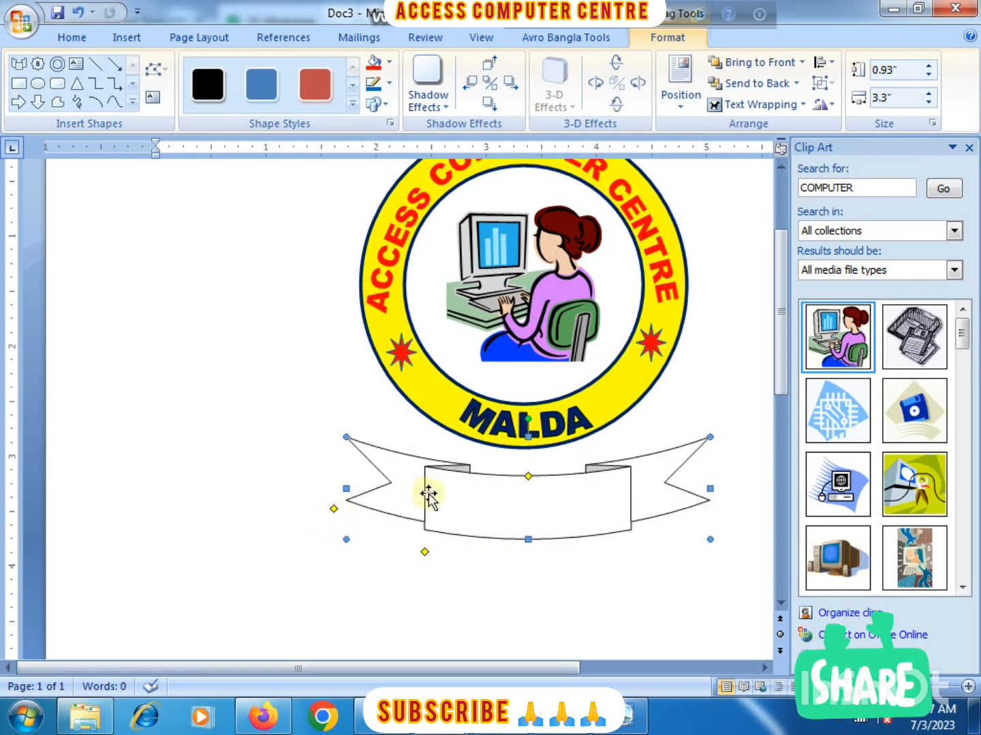
Move the banner up against the ring's lower edge, narrow it to about 2.97" and centre it under MALDA
left_click_drag(456, 500, 453, 484)
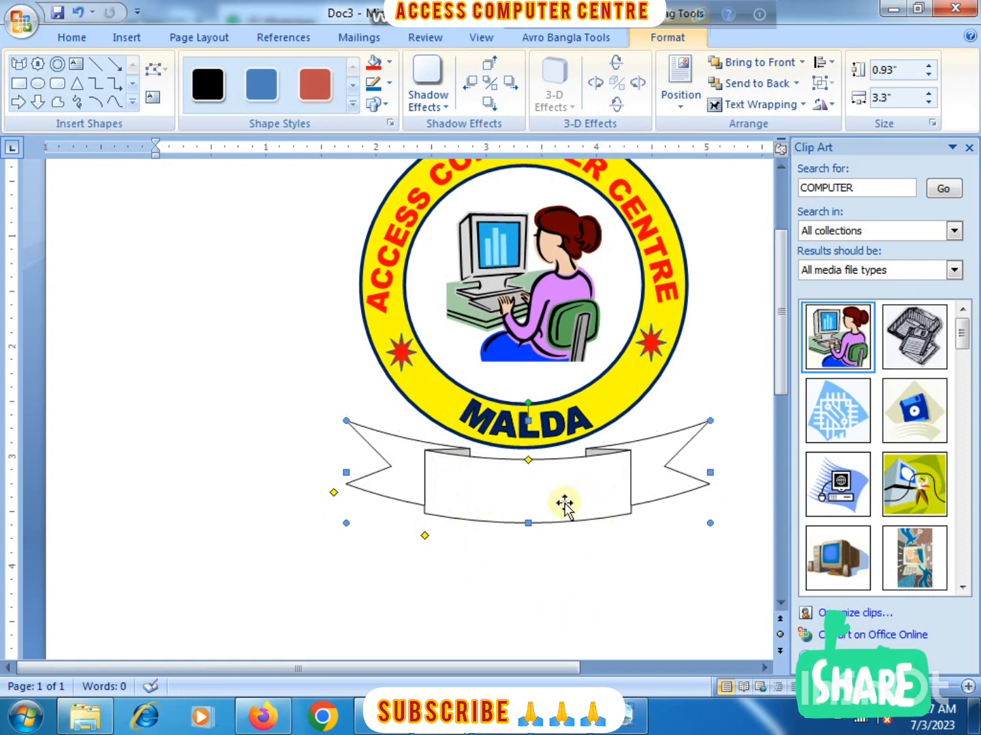
scroll(545, 593, "up", 3)
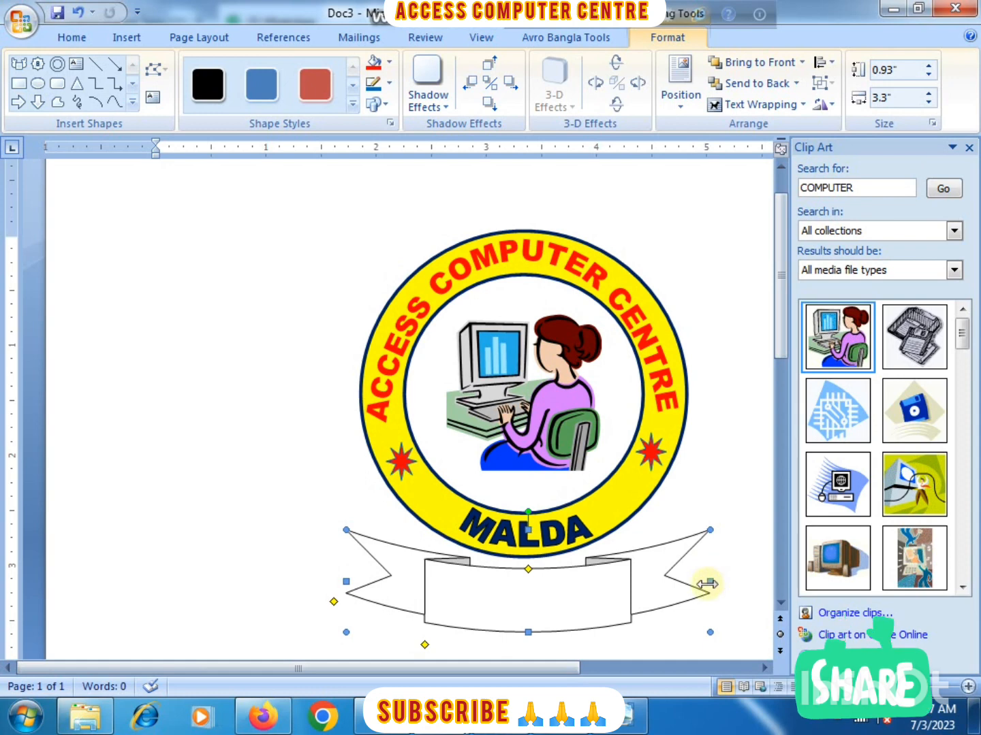
left_click_drag(708, 584, 672, 595)
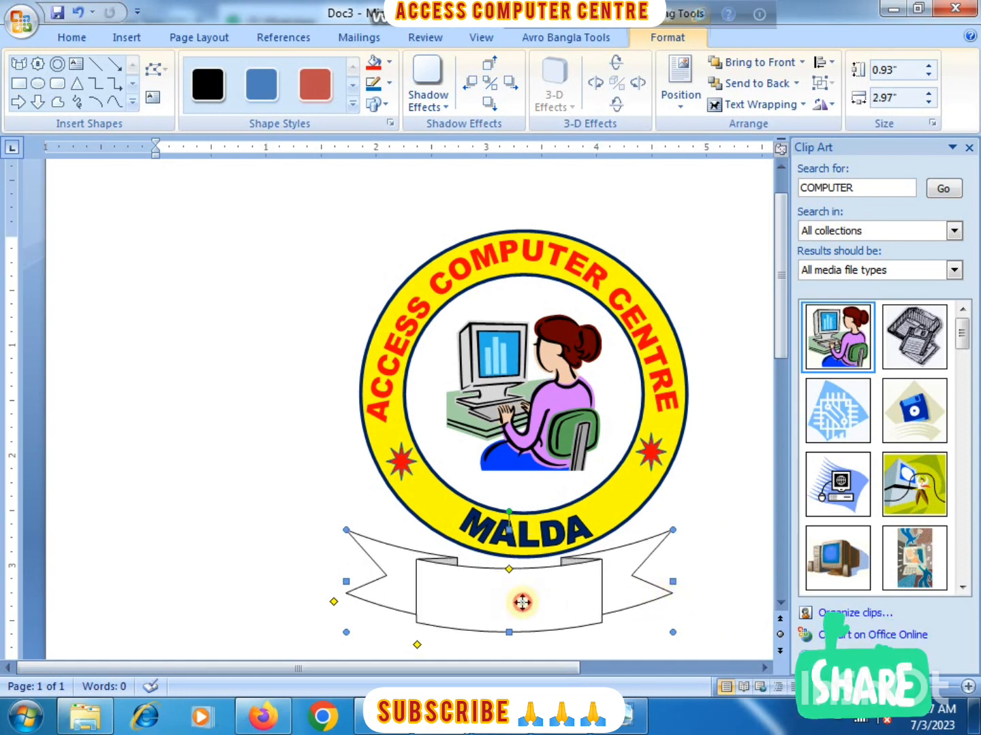
left_click_drag(522, 602, 566, 601)
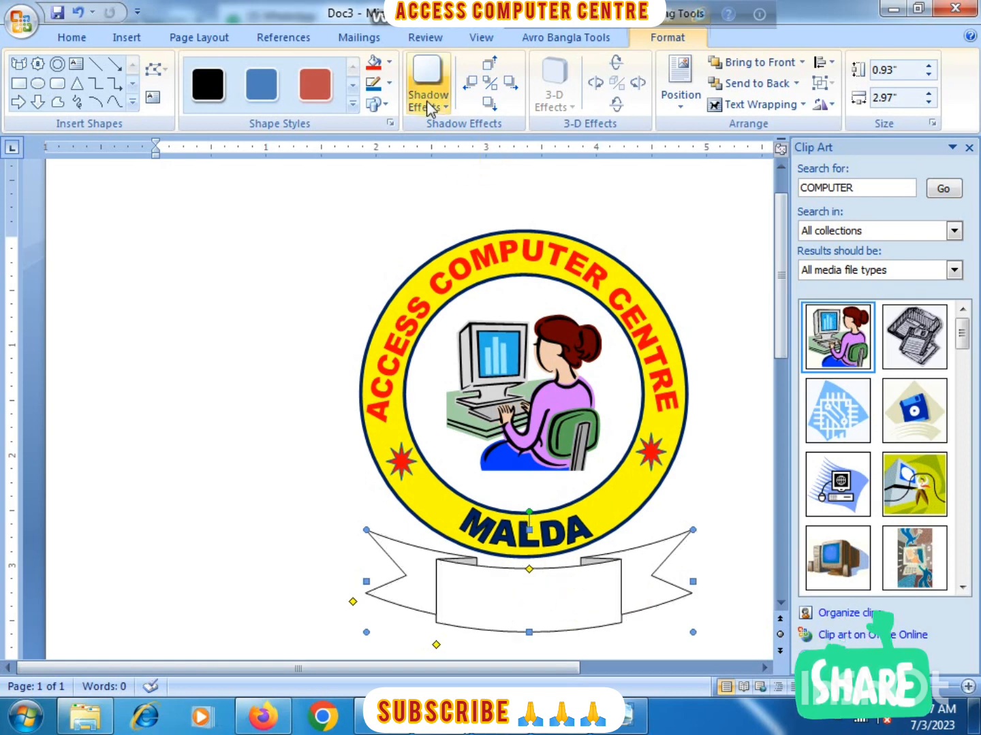
Fill the banner with the standard light blue and give it a white outline 2¼ pt thick
left_click(395, 64)
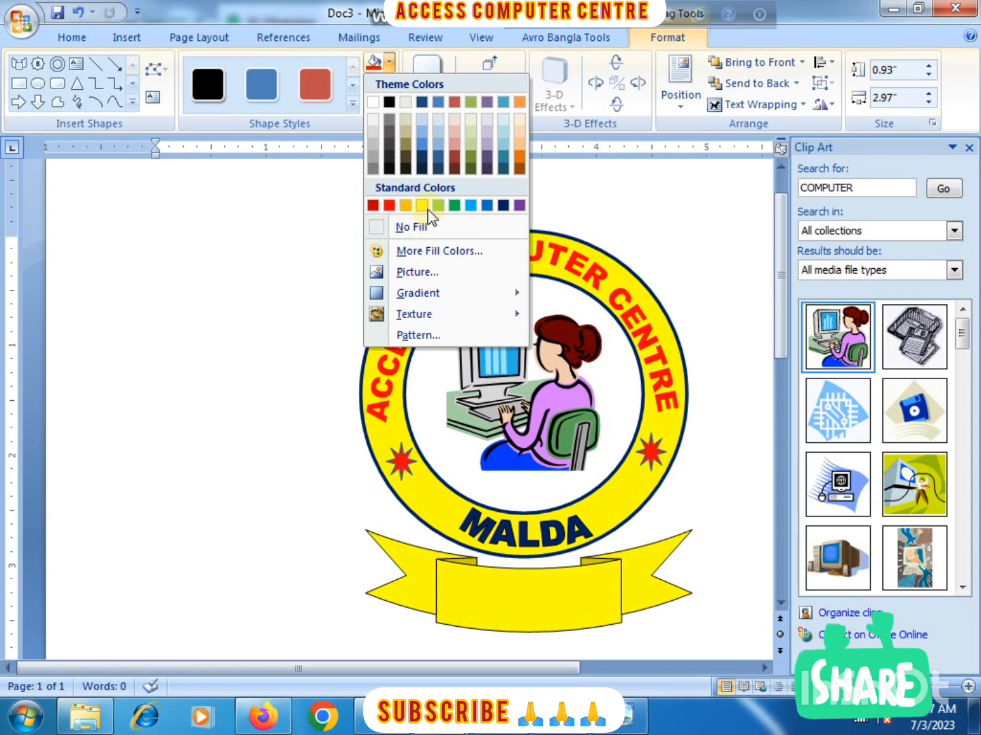
left_click(473, 210)
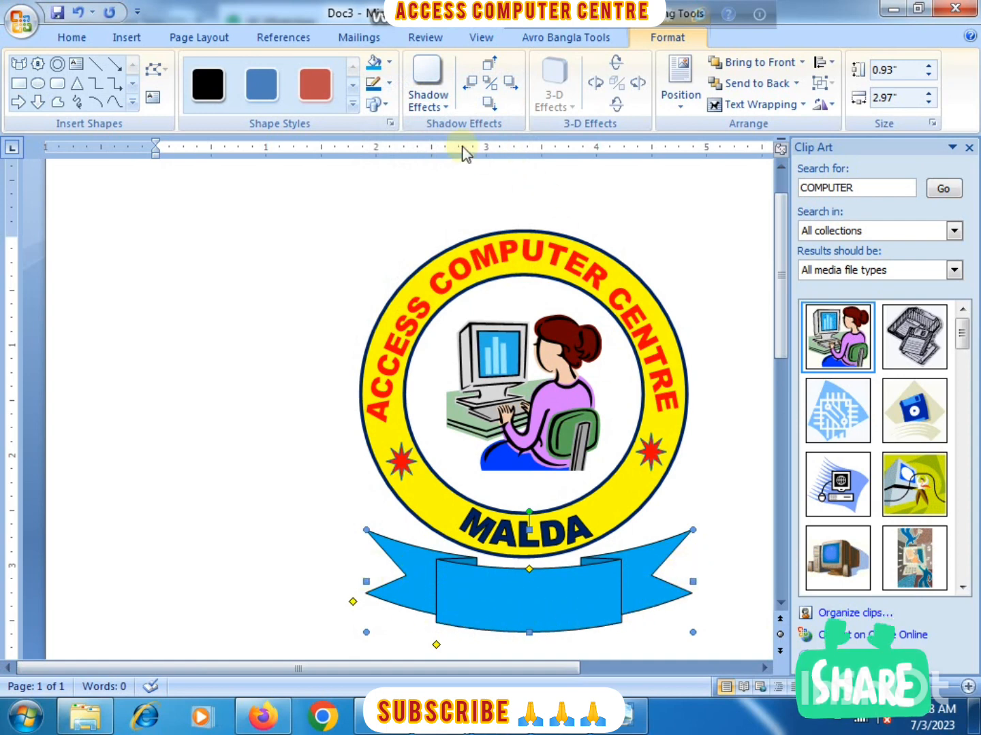
left_click(388, 85)
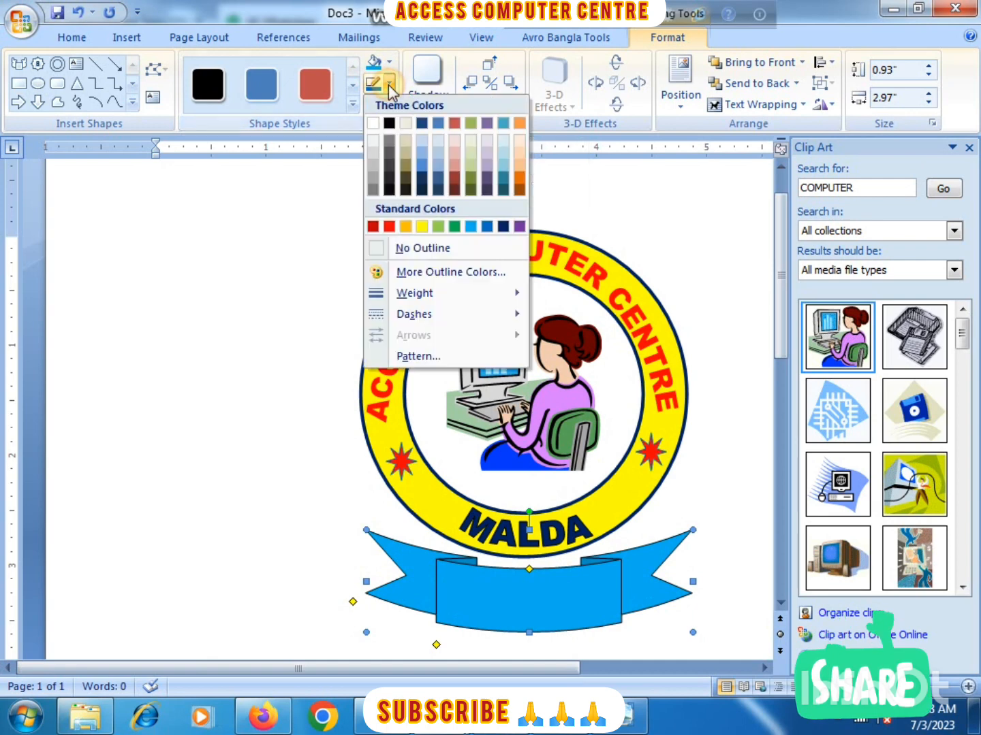
left_click(376, 127)
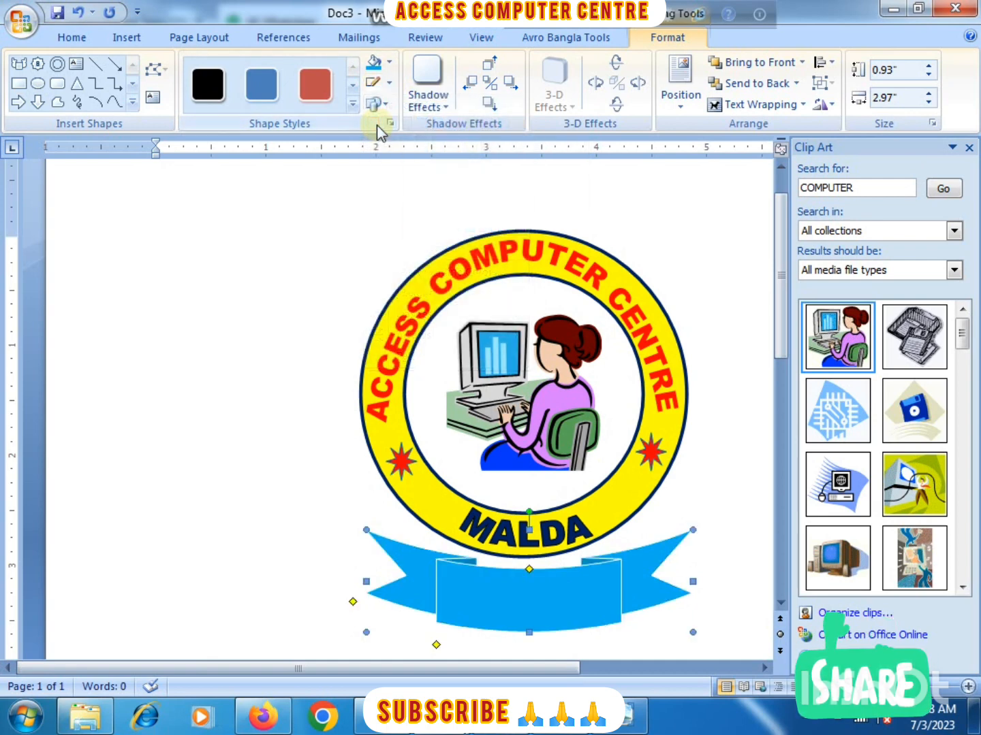
left_click(389, 82)
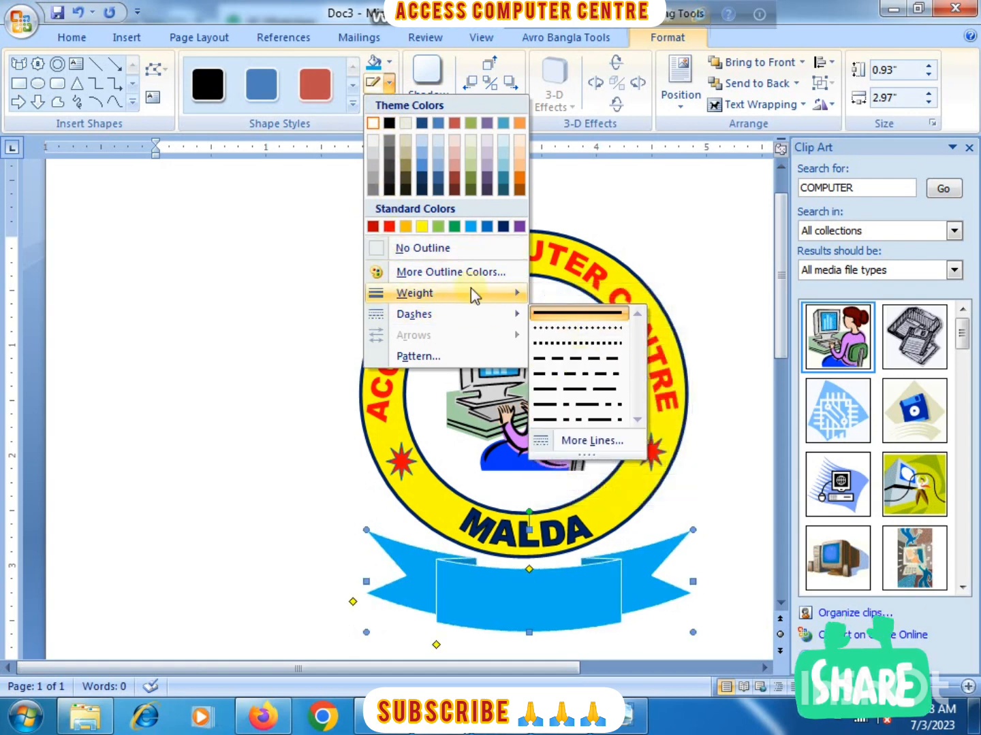
mouse_move(471, 288)
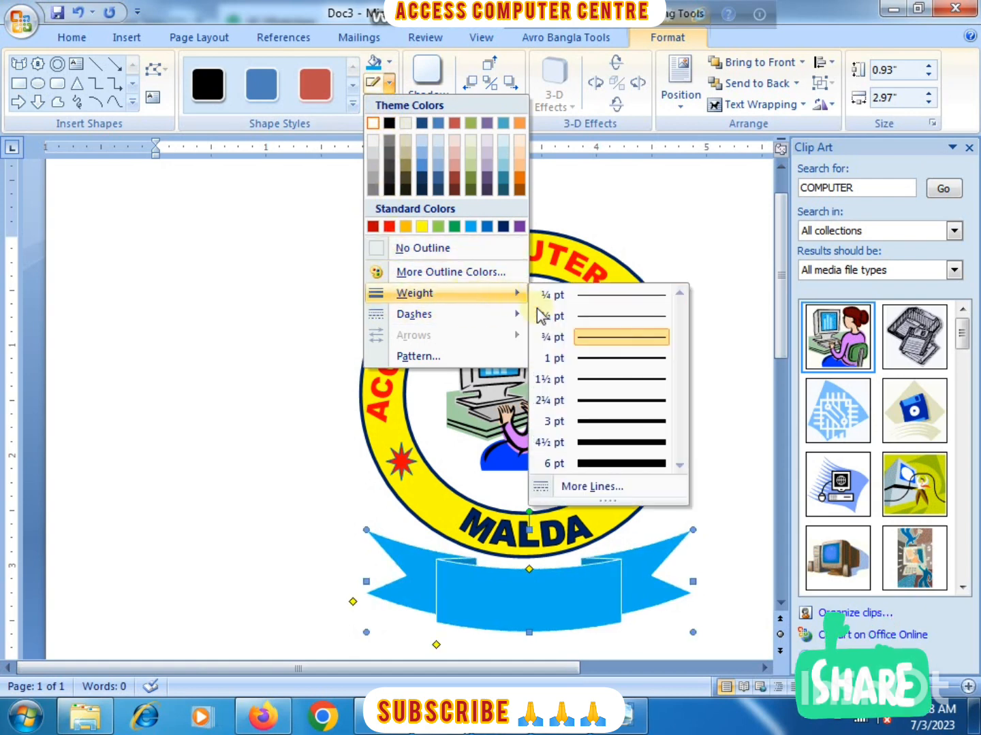
left_click(594, 401)
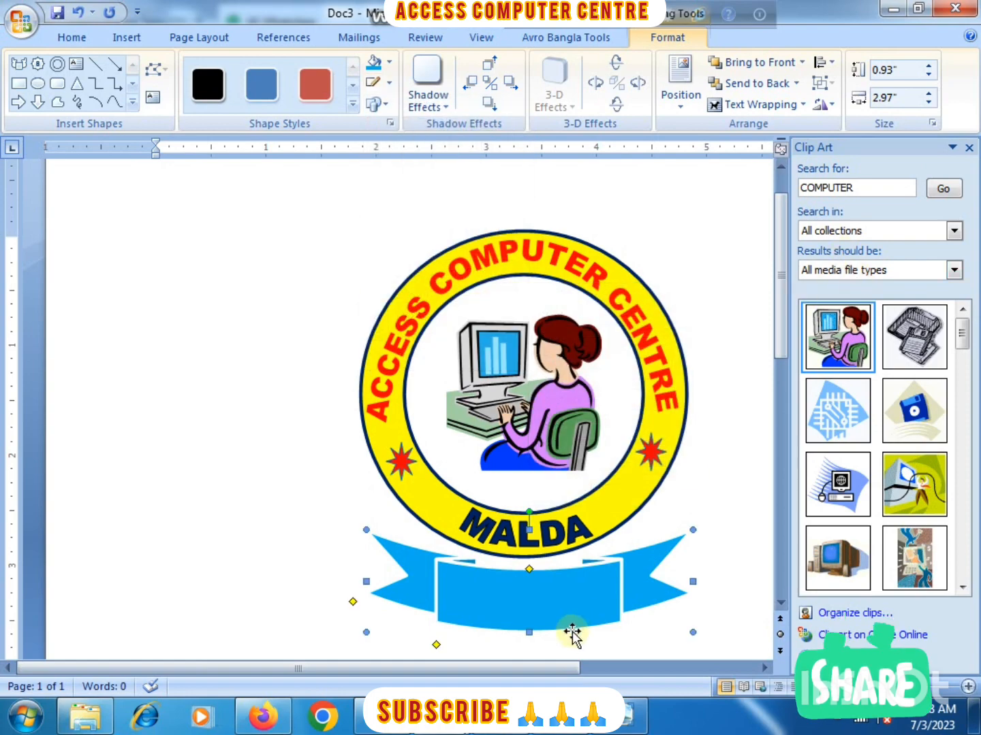
scroll(572, 613, "down", 3)
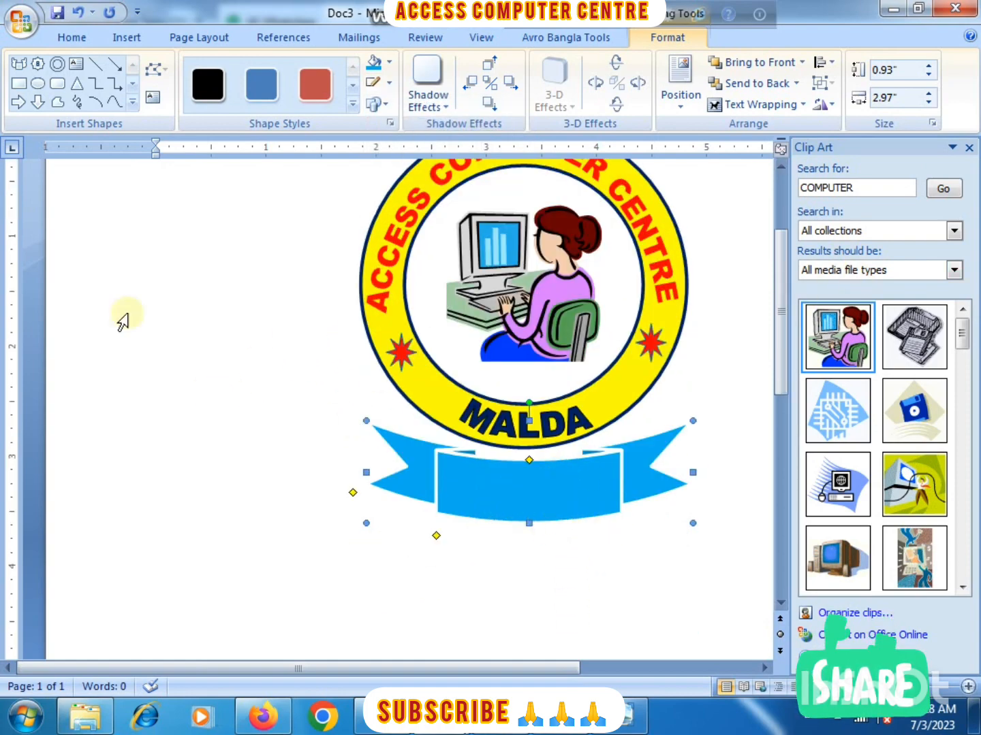
left_click(194, 234)
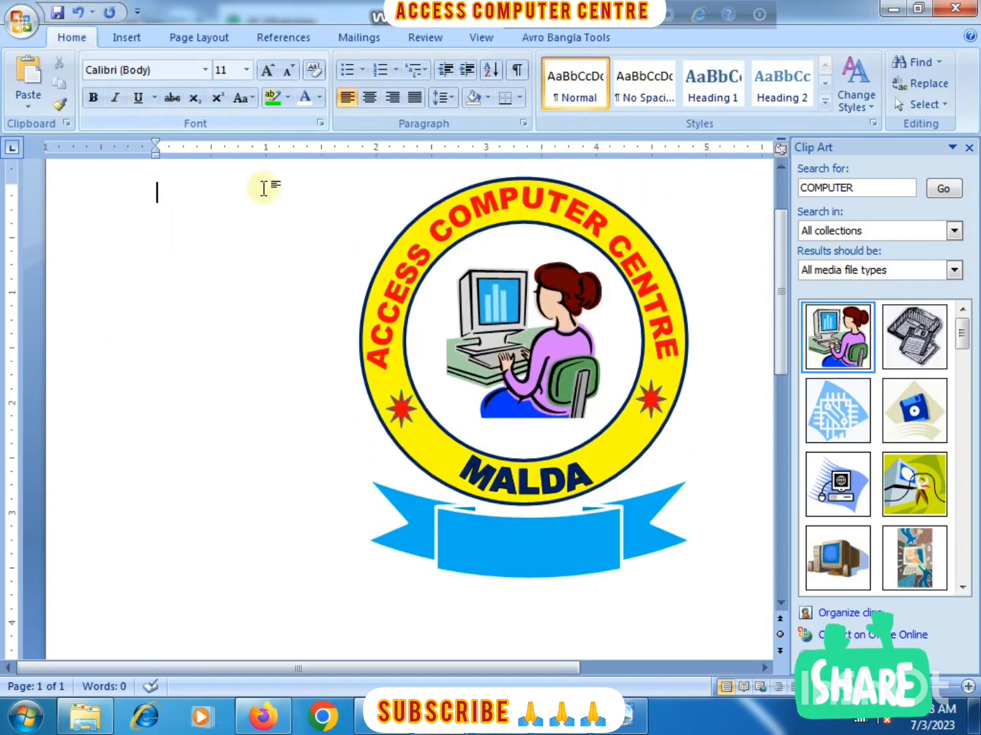
Insert WordArt in the first plain outlined style with the text ESTED-2009 in Arial Black, size 36
left_click(122, 39)
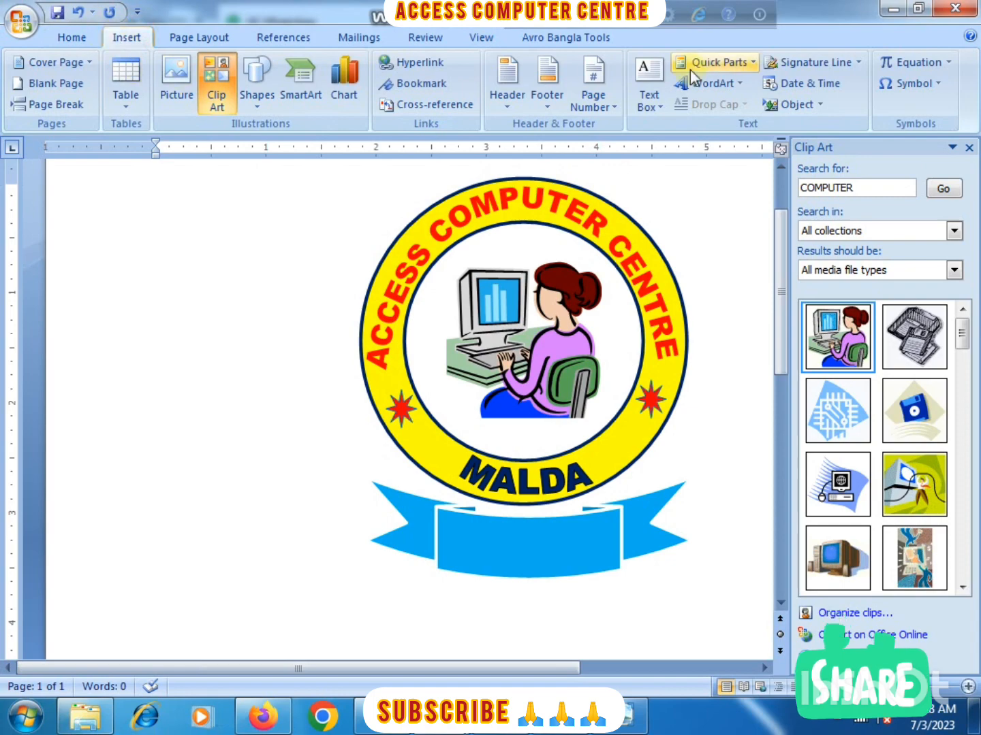
left_click(735, 82)
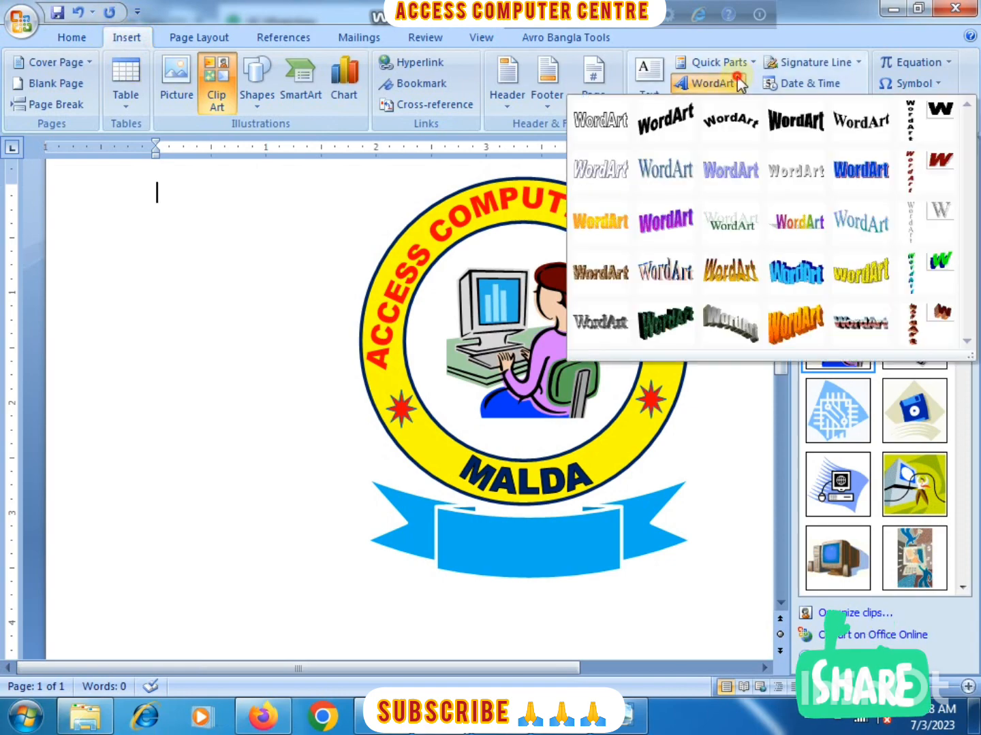
left_click(600, 121)
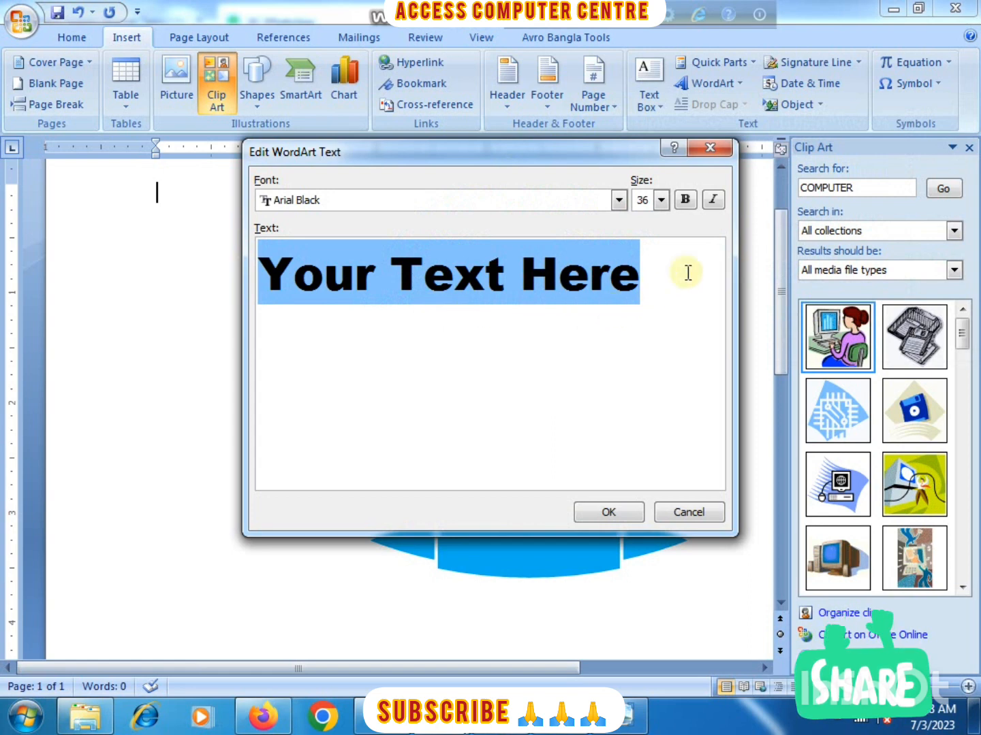
type("EXTER")
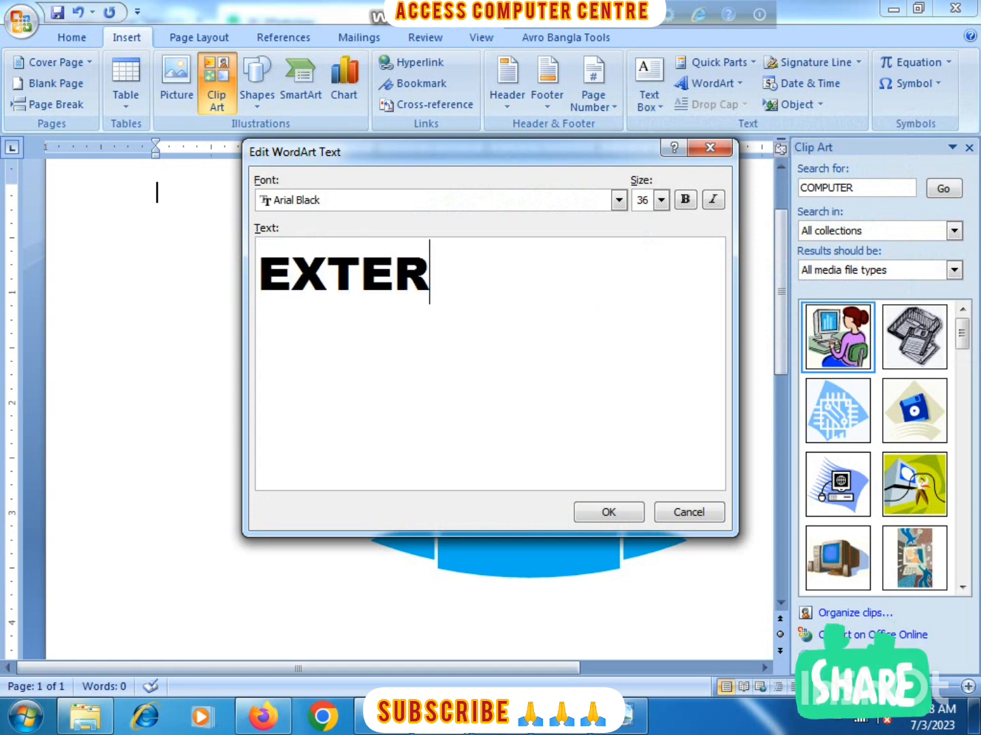
key("BackSpace")
type("D")
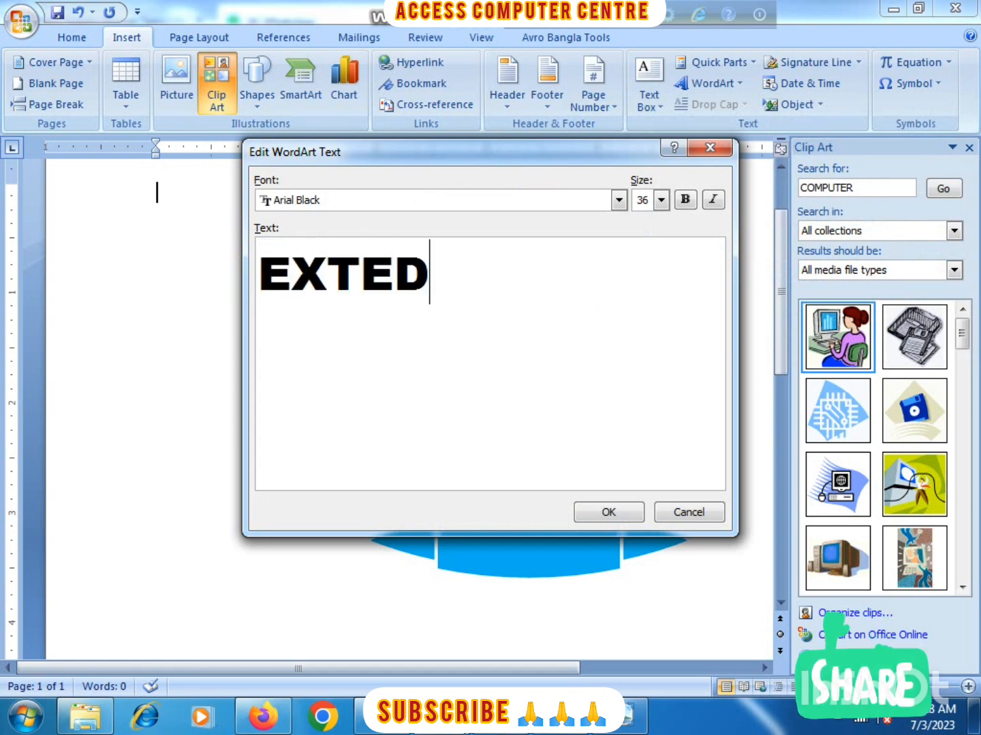
key("BackSpace")
key("BackSpace")
key("BackSpace")
key("BackSpace")
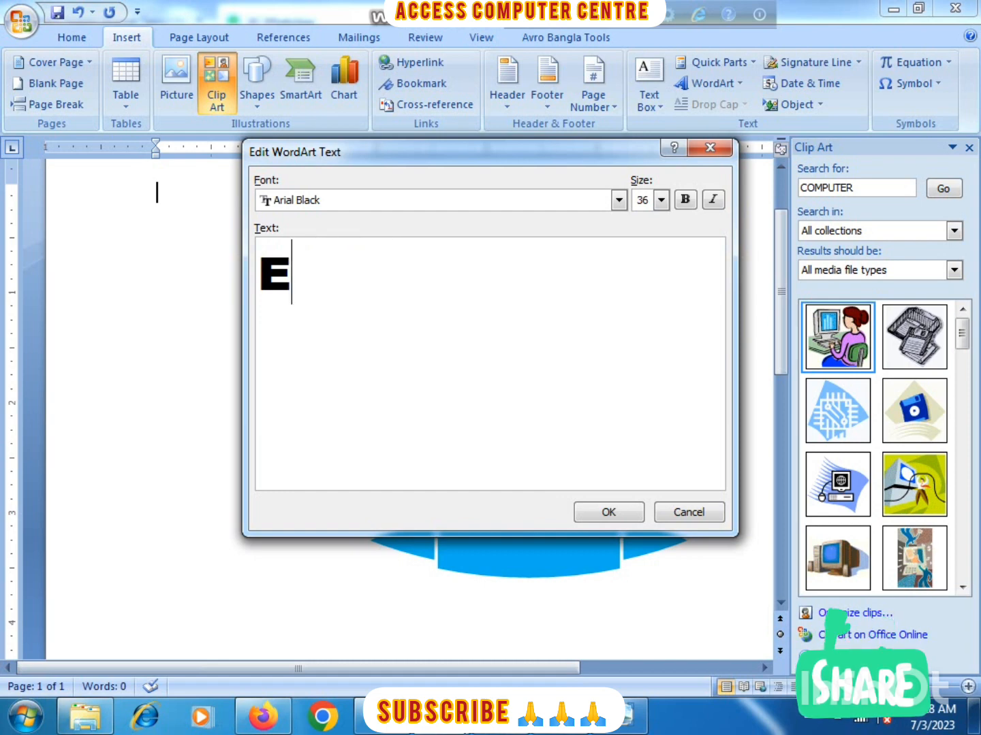
type("STED")
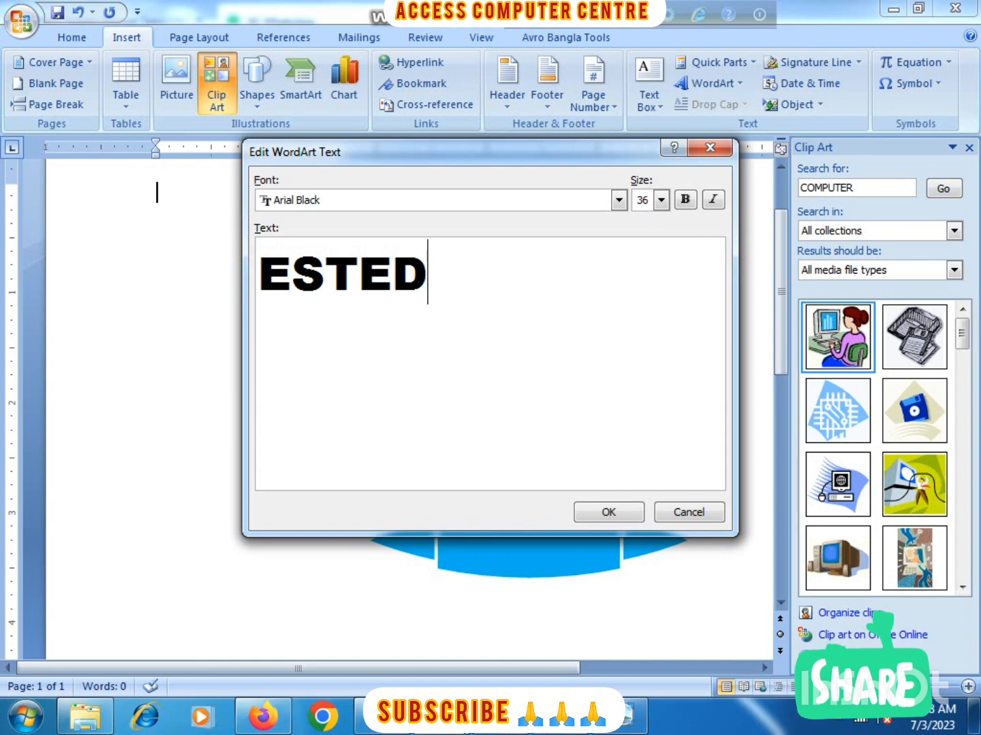
type("-2009")
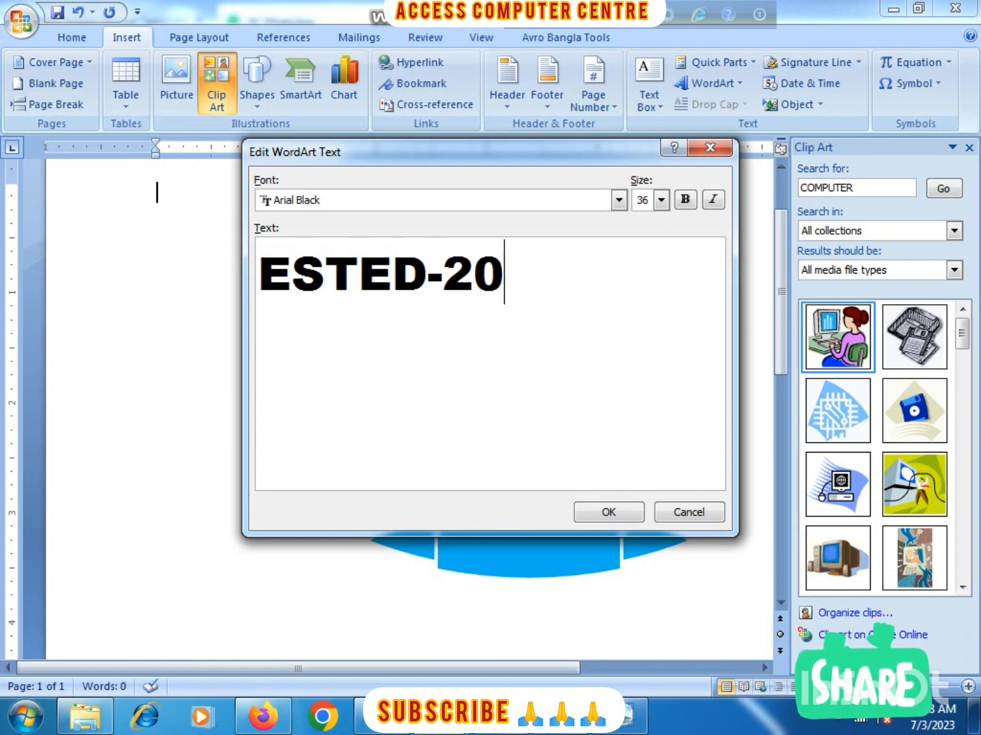
left_click(641, 514)
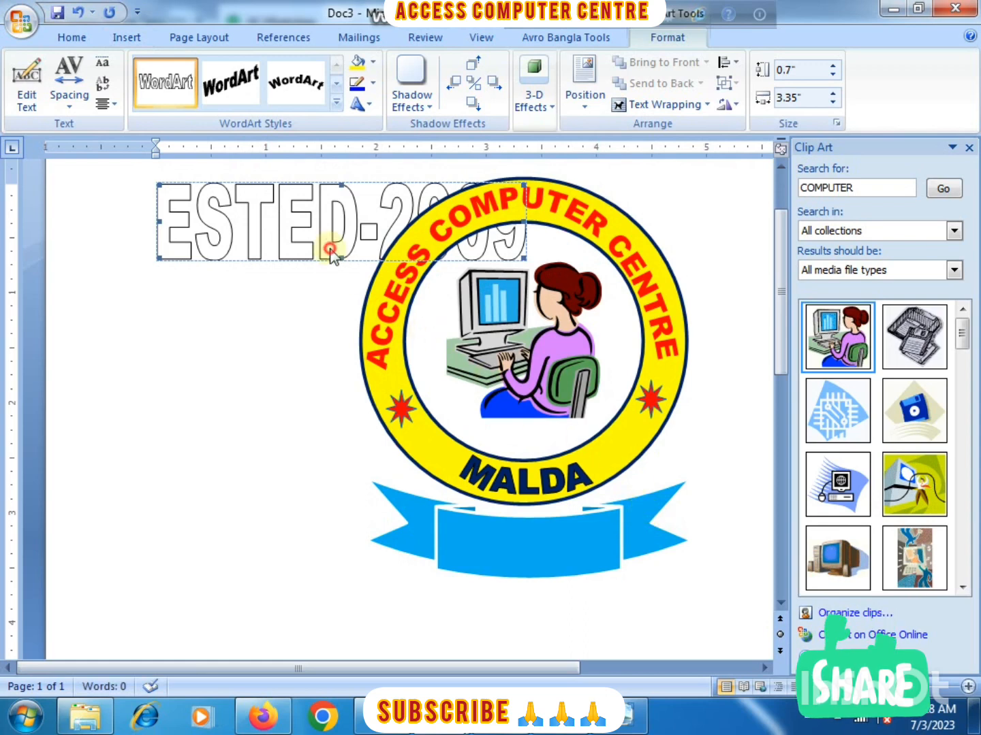
Set the ESTED-2009 WordArt's text wrapping to In Front of Text and move it down over the blue banner
left_click_drag(329, 249, 475, 523)
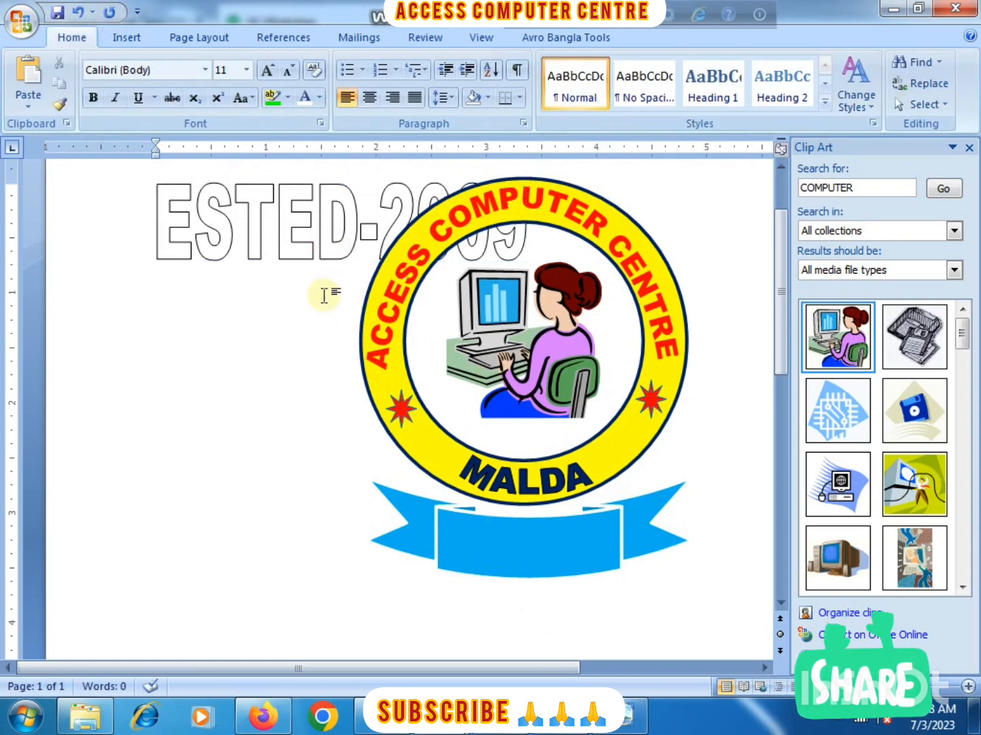
left_click(311, 256)
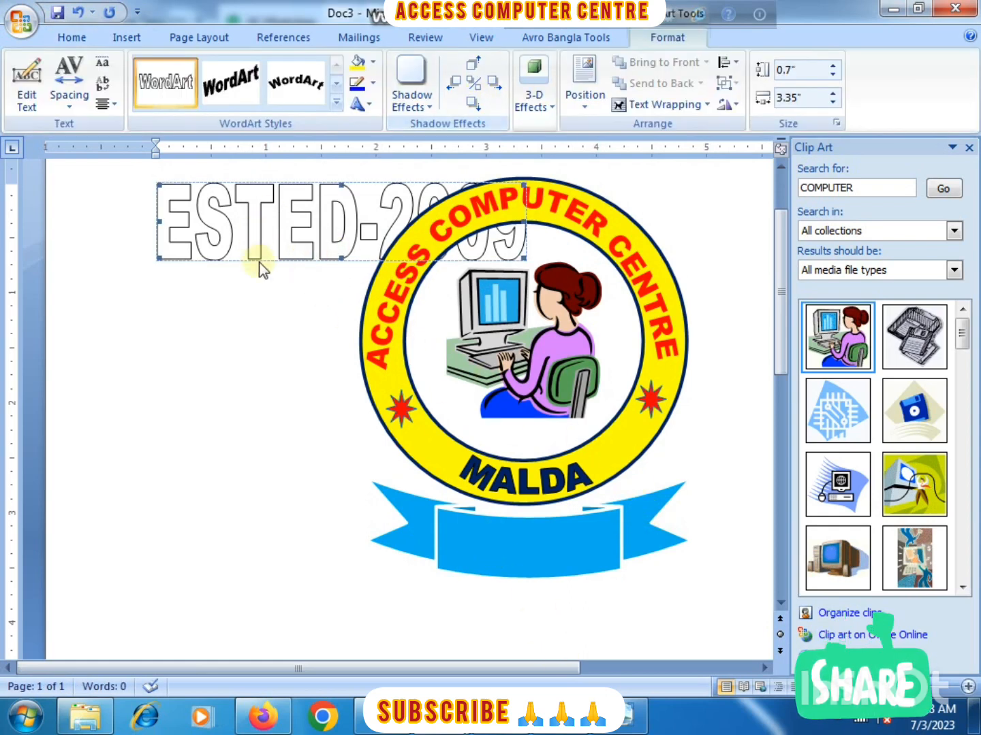
left_click(631, 107)
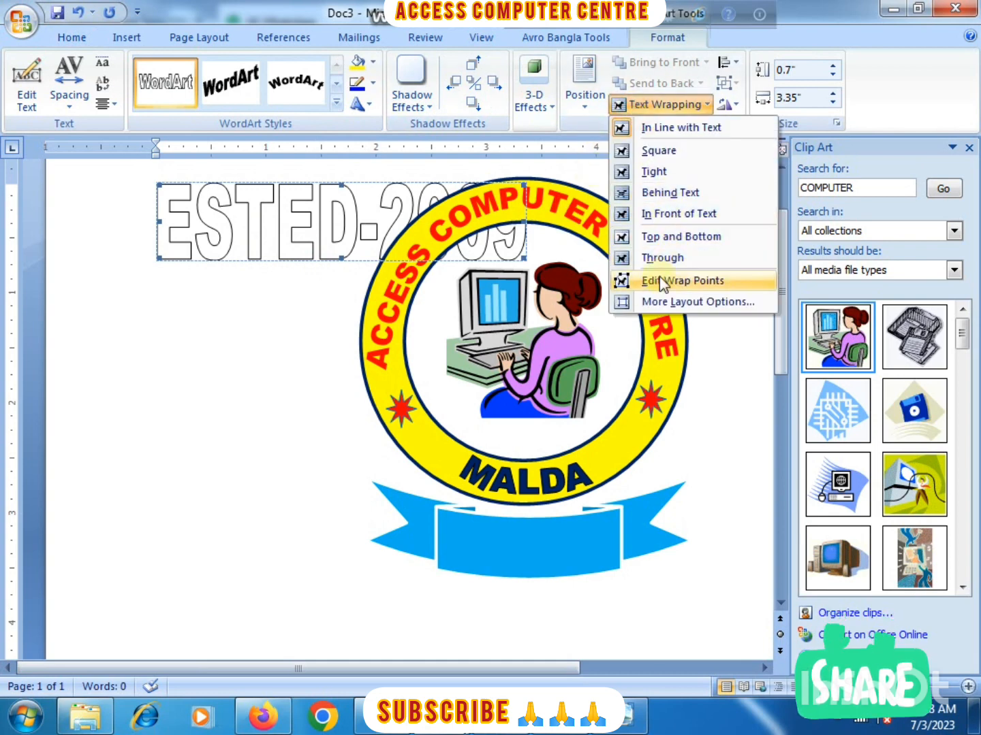
left_click(674, 216)
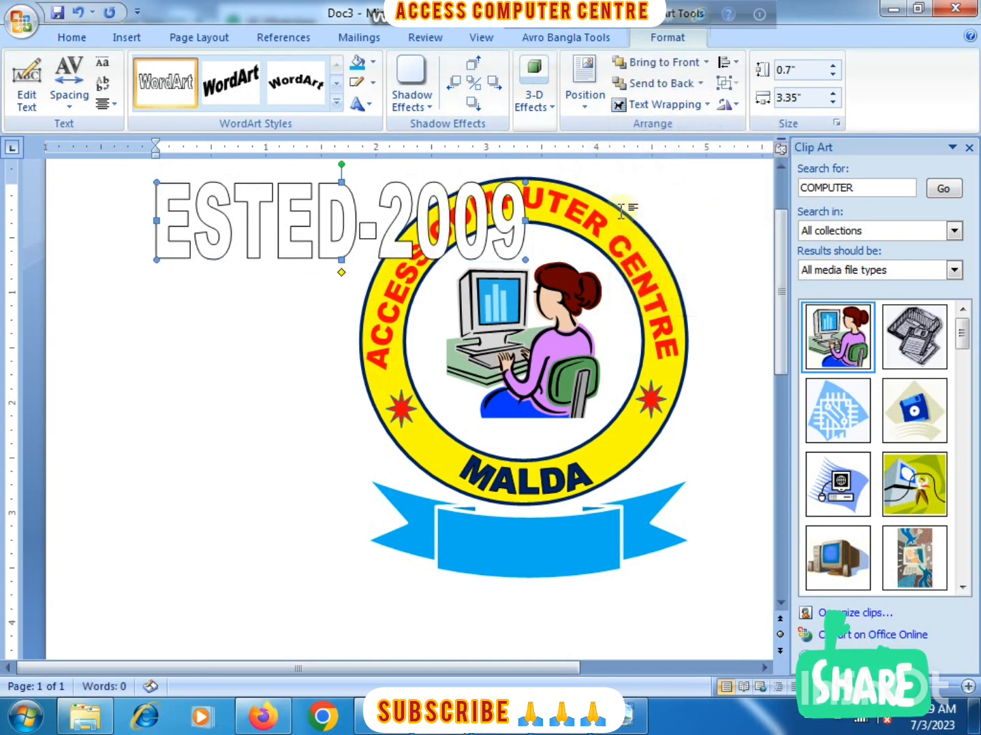
left_click_drag(563, 539, 603, 557)
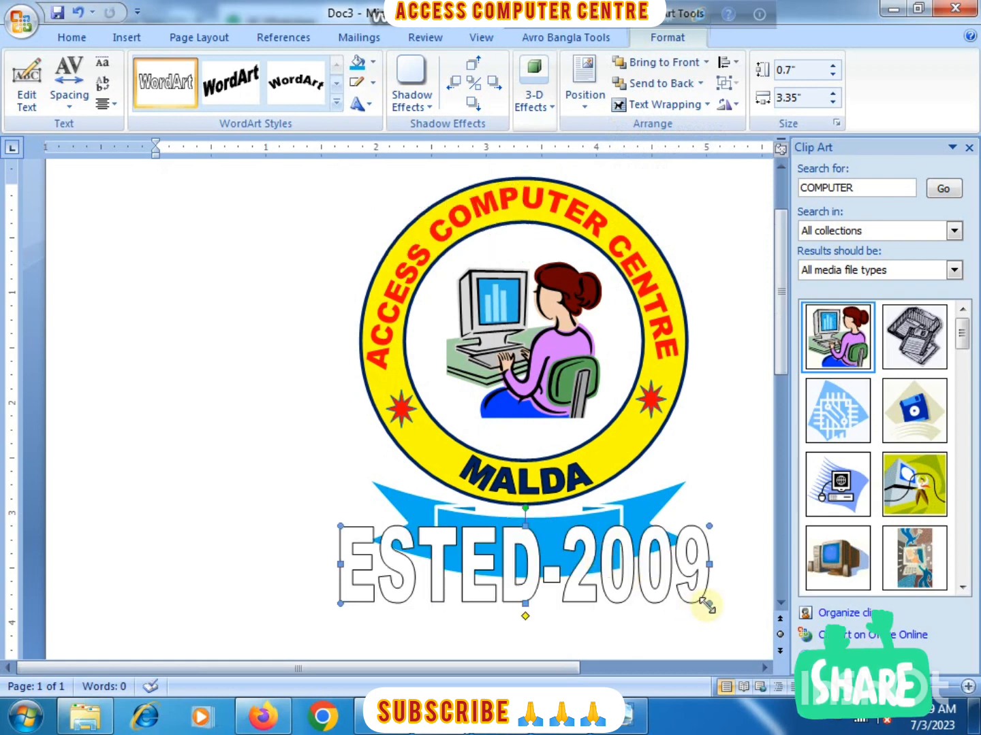
Shrink the ESTED-2009 WordArt to about 0.36" high and 1.54" wide and place it on the banner's centre panel
left_click_drag(706, 604, 543, 579)
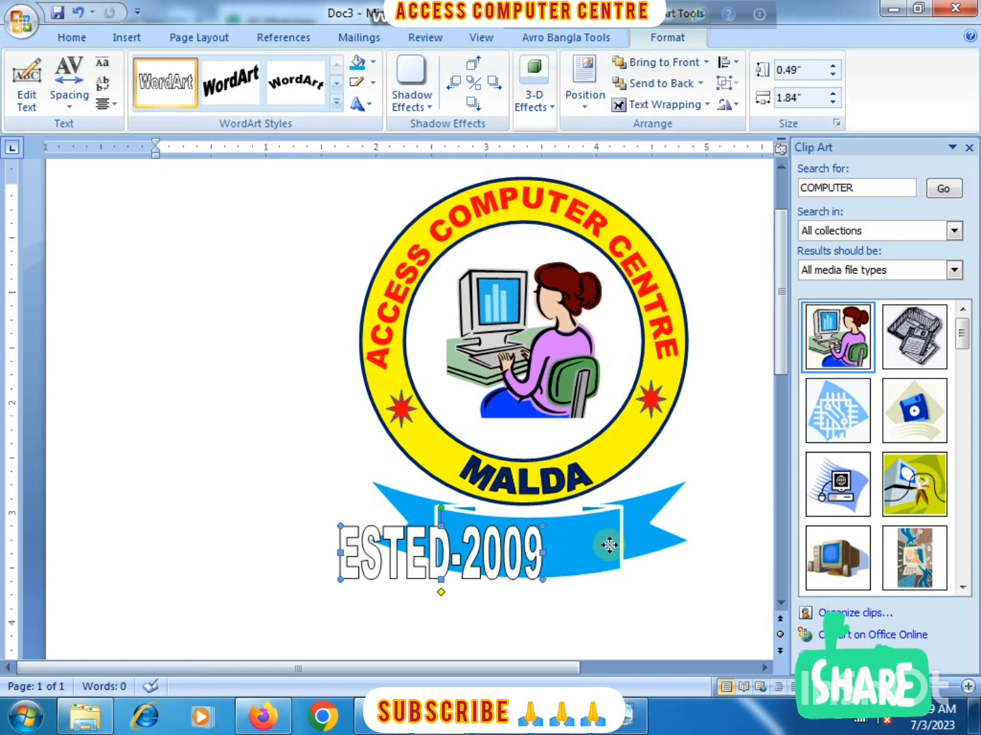
left_click_drag(606, 567, 609, 571)
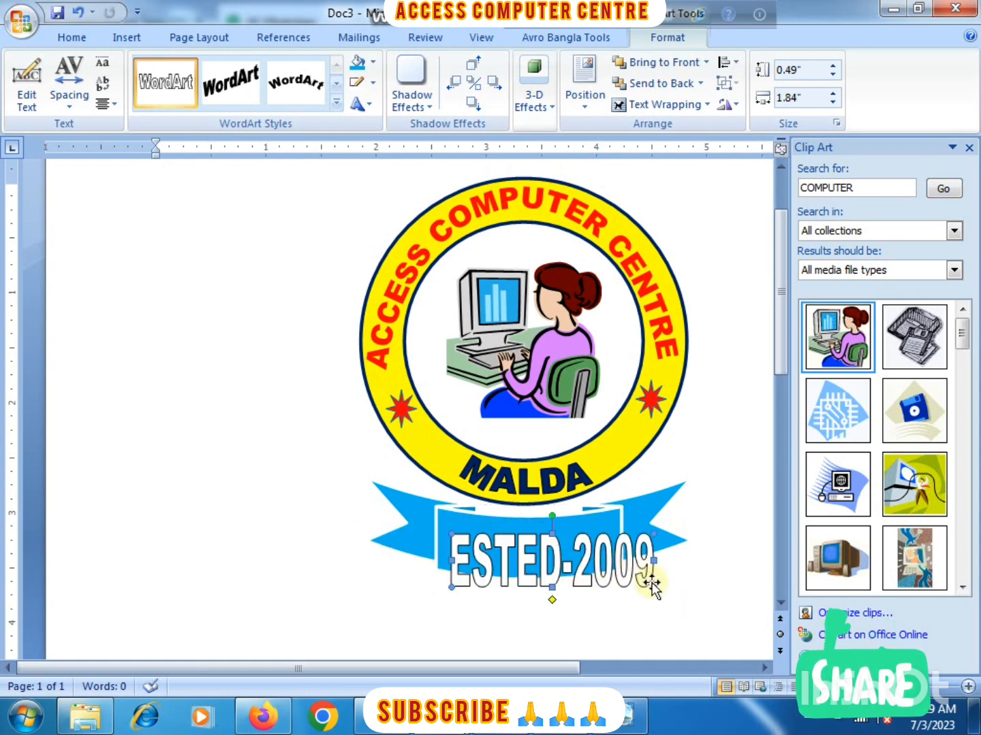
left_click_drag(652, 585, 621, 573)
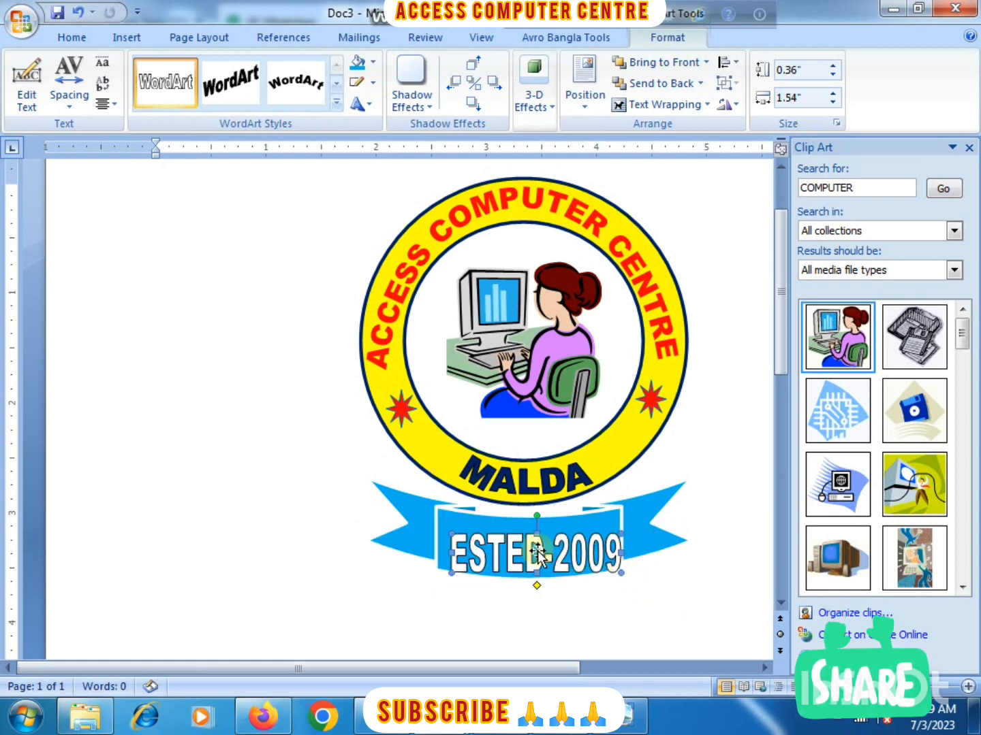
left_click_drag(537, 551, 535, 535)
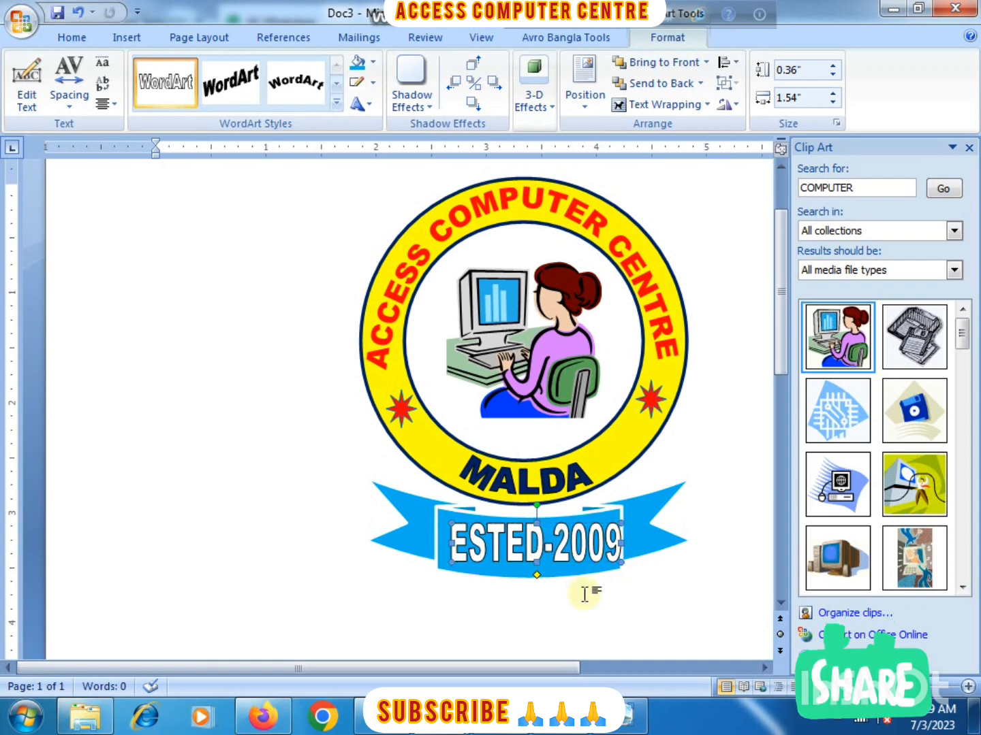
Shift the ESTED-2009 WordArt slightly left so it sits centred horizontally within the banner's middle panel
scroll(584, 595, "down", 5)
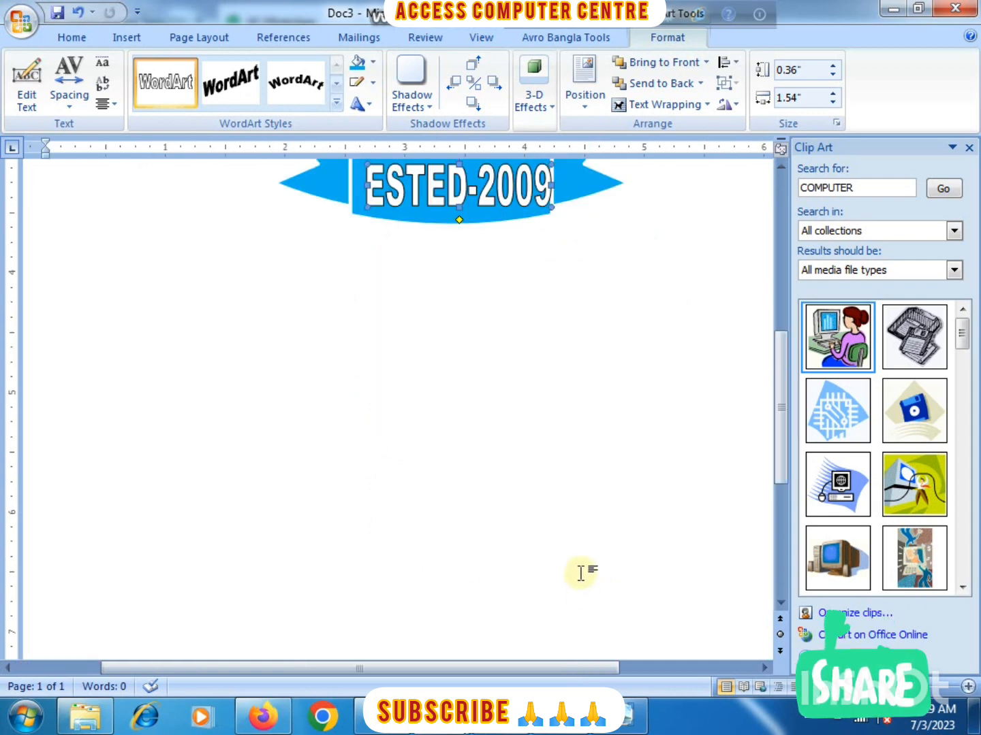
scroll(580, 573, "up", 4, "ctrl")
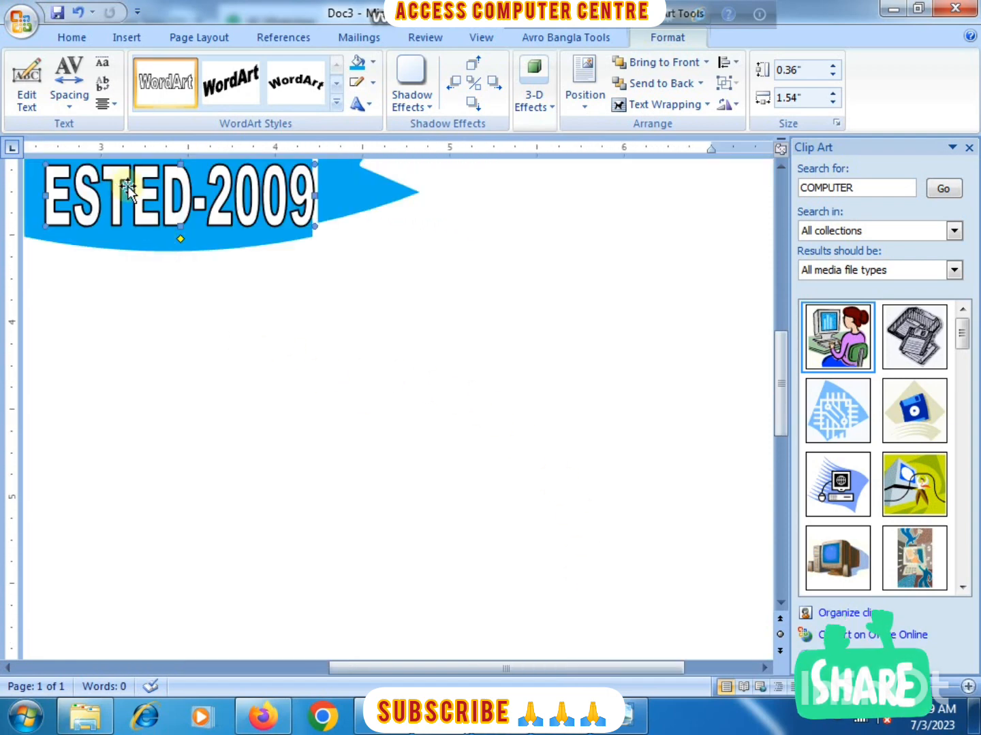
key("ctrl+Home")
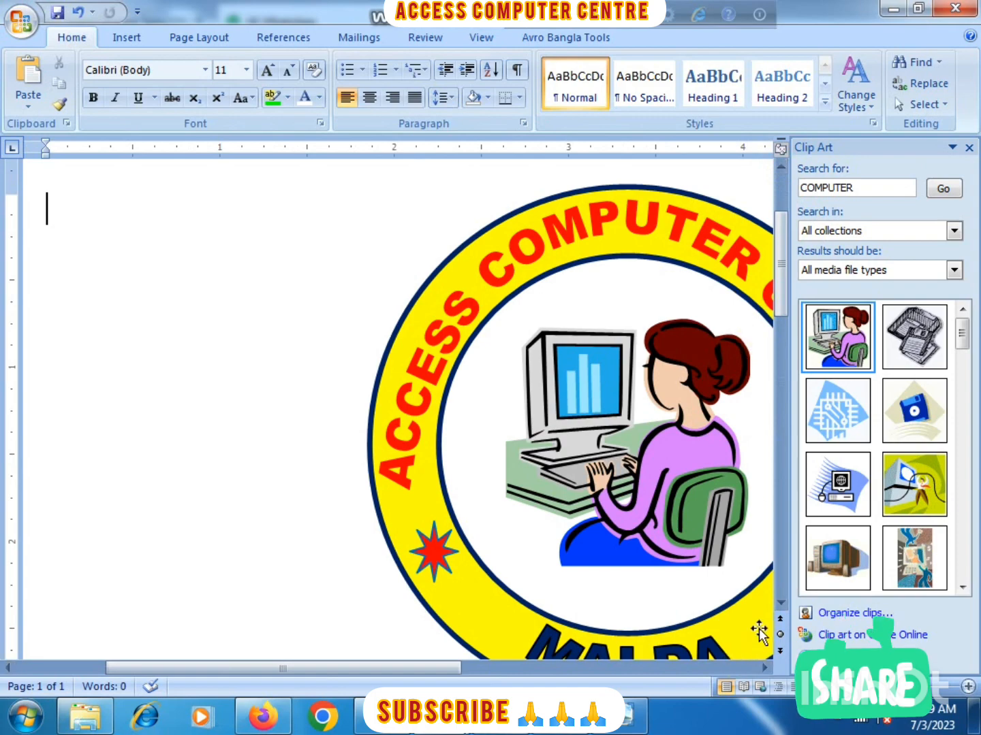
left_click(781, 604)
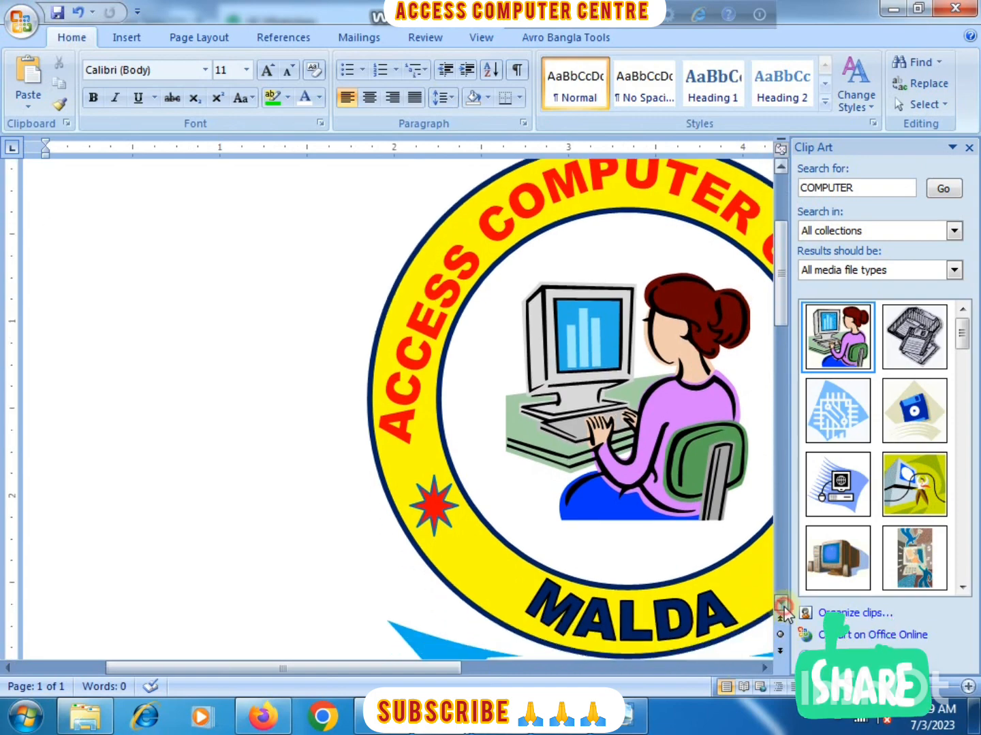
left_click_drag(781, 604, 781, 604)
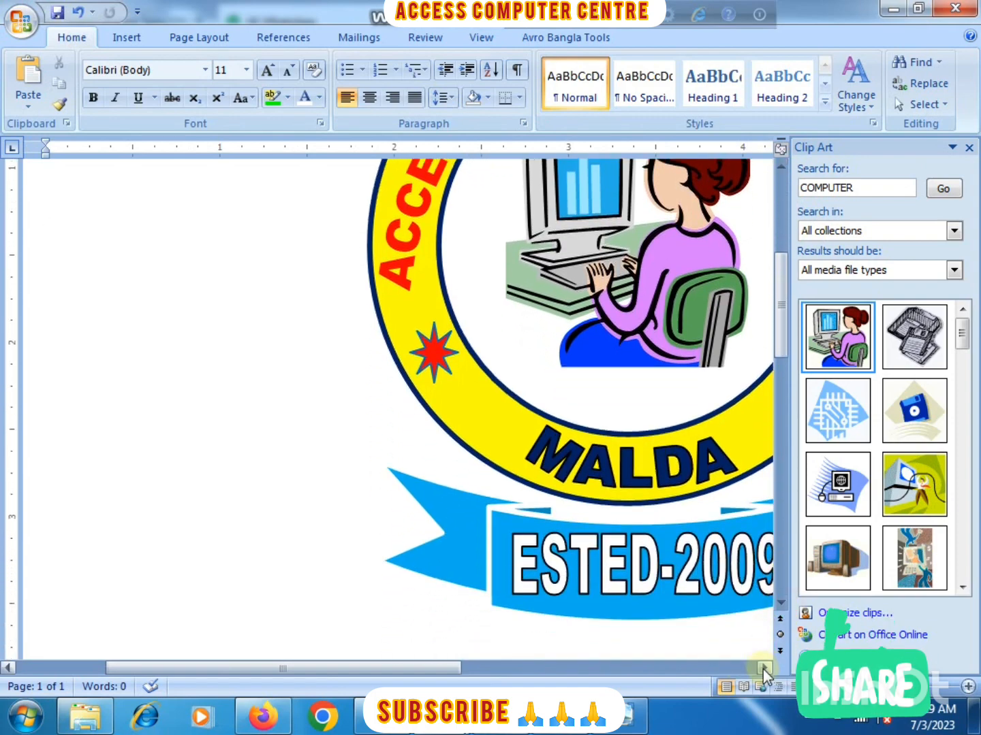
left_click_drag(764, 669, 764, 667)
left_click(478, 553)
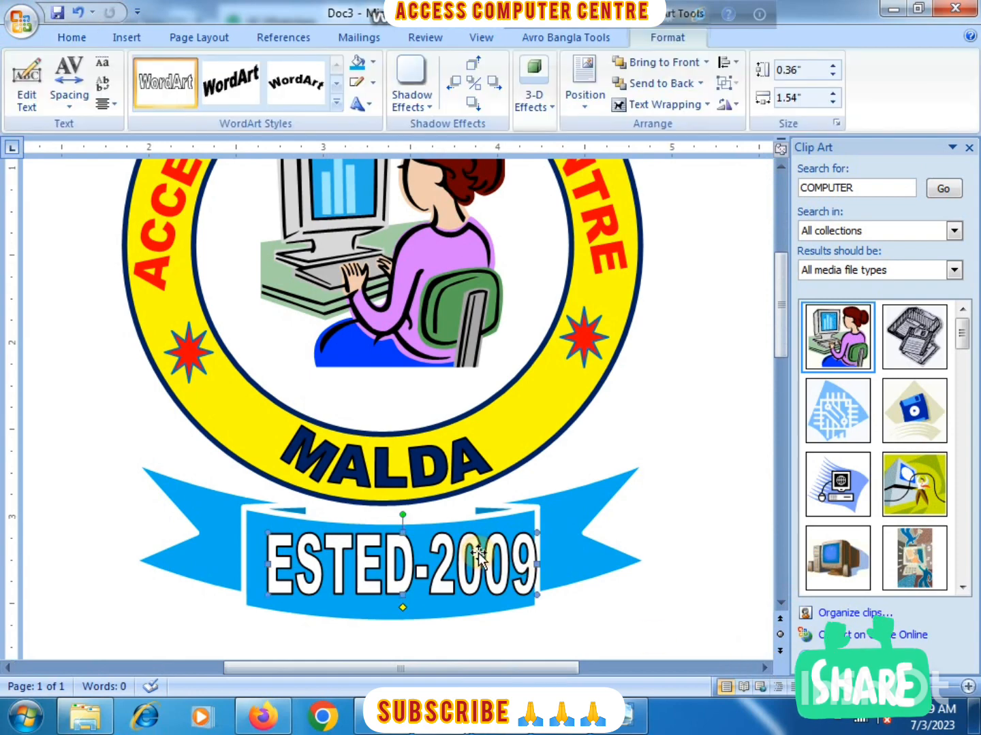
left_click_drag(478, 558, 465, 558)
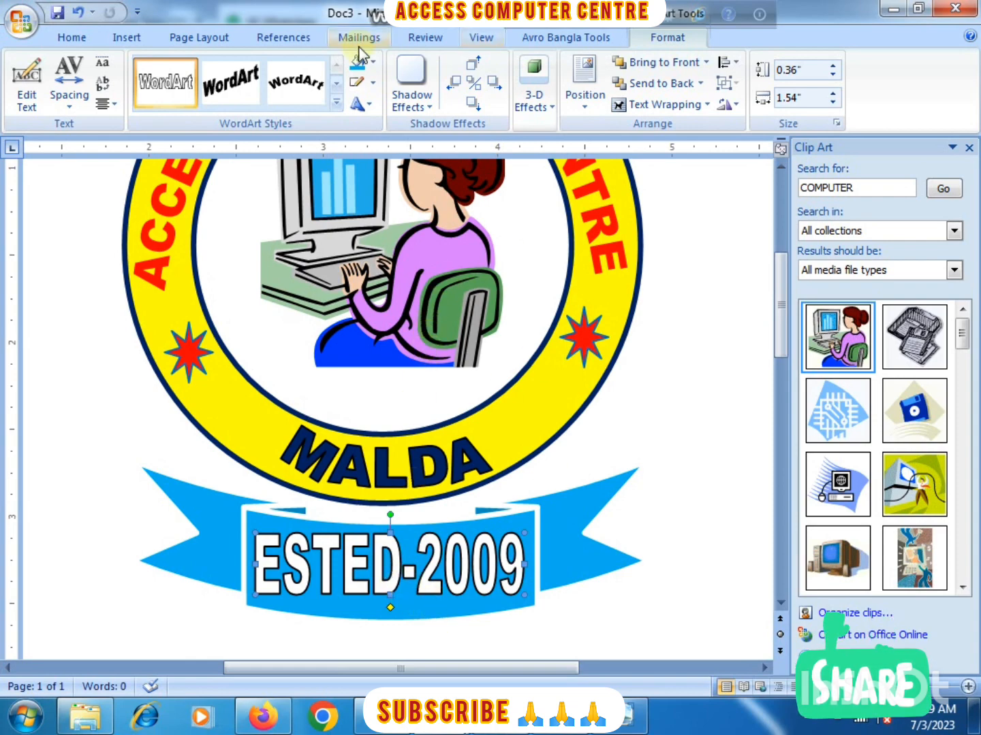
Try setting ESTED-2009 along the downward curved Follow Path shape, moving it up and making it about 0.45" high
left_click(338, 85)
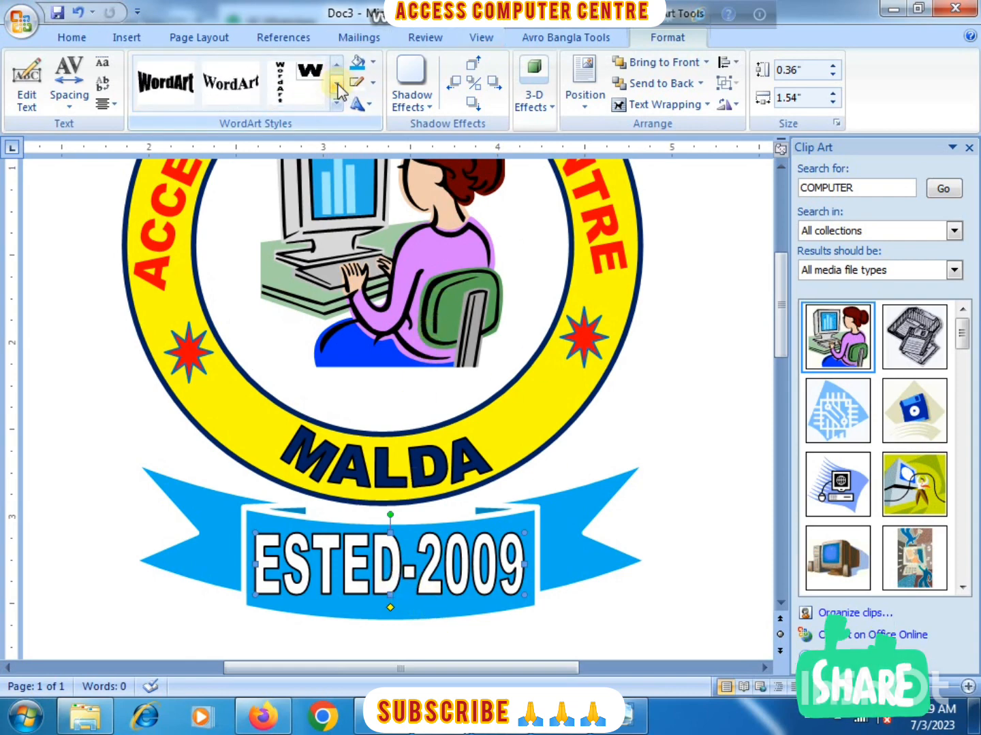
left_click(361, 105)
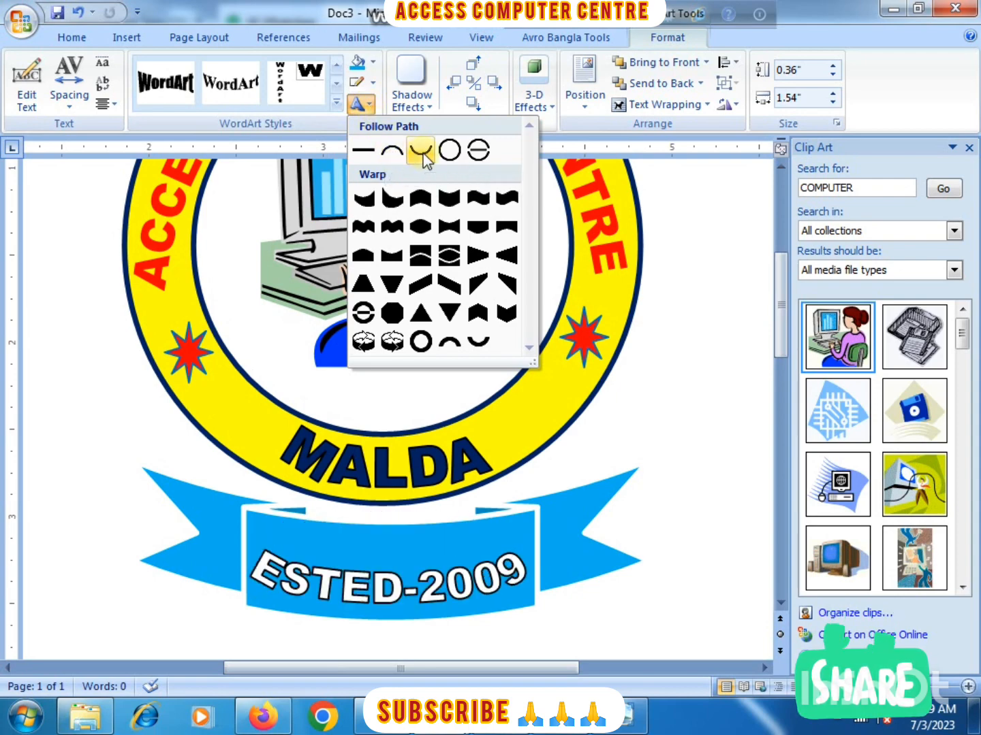
left_click(420, 150)
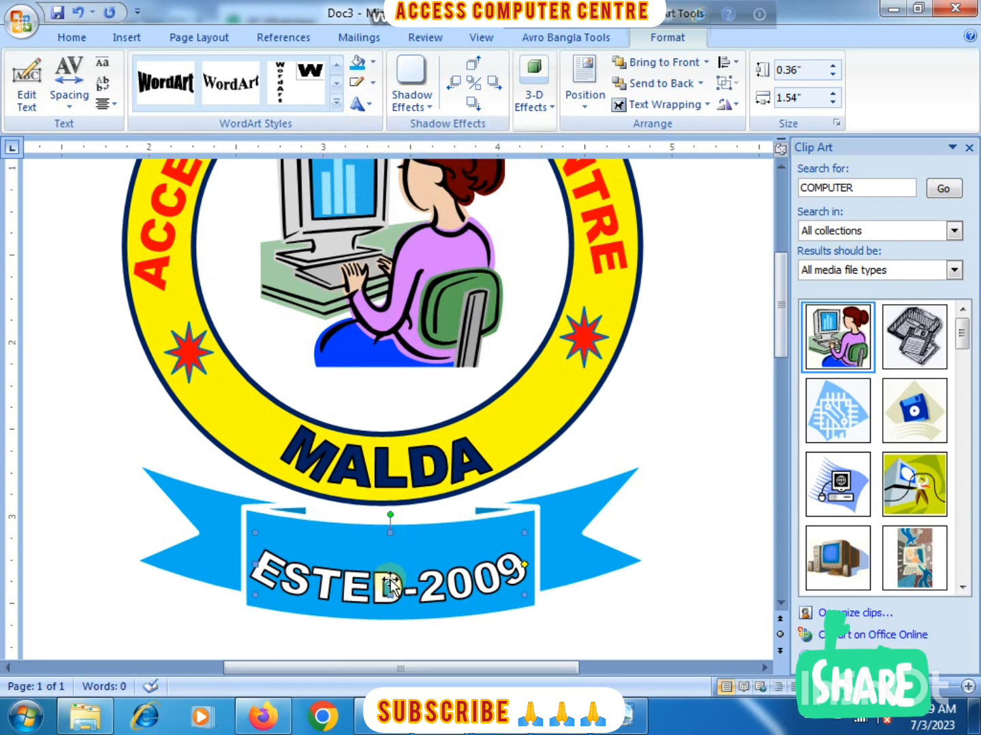
left_click_drag(390, 580, 389, 566)
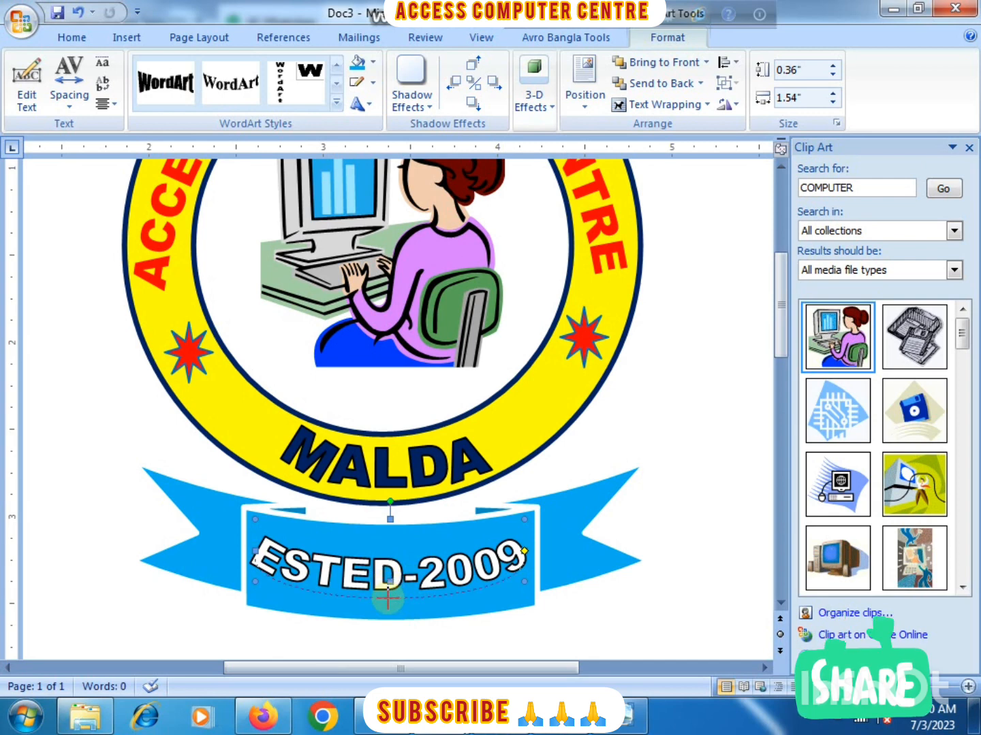
left_click_drag(390, 583, 393, 552)
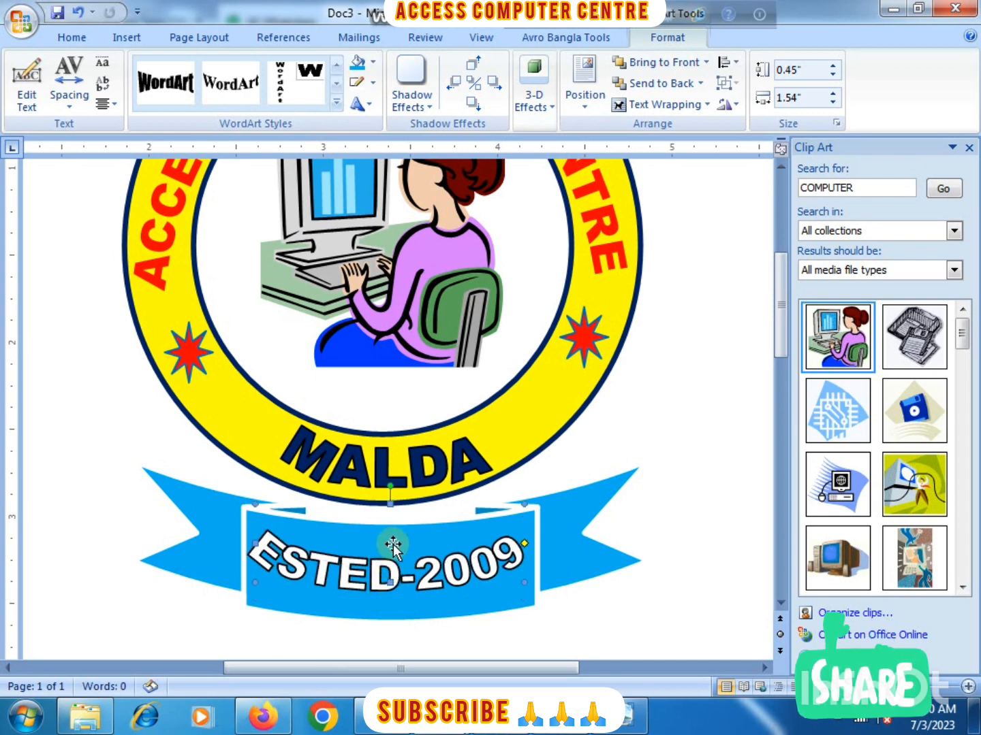
Undo the ESTED-2009 WordArt's height change, upward move and curved path shape
key("ctrl+z")
key("ctrl+z")
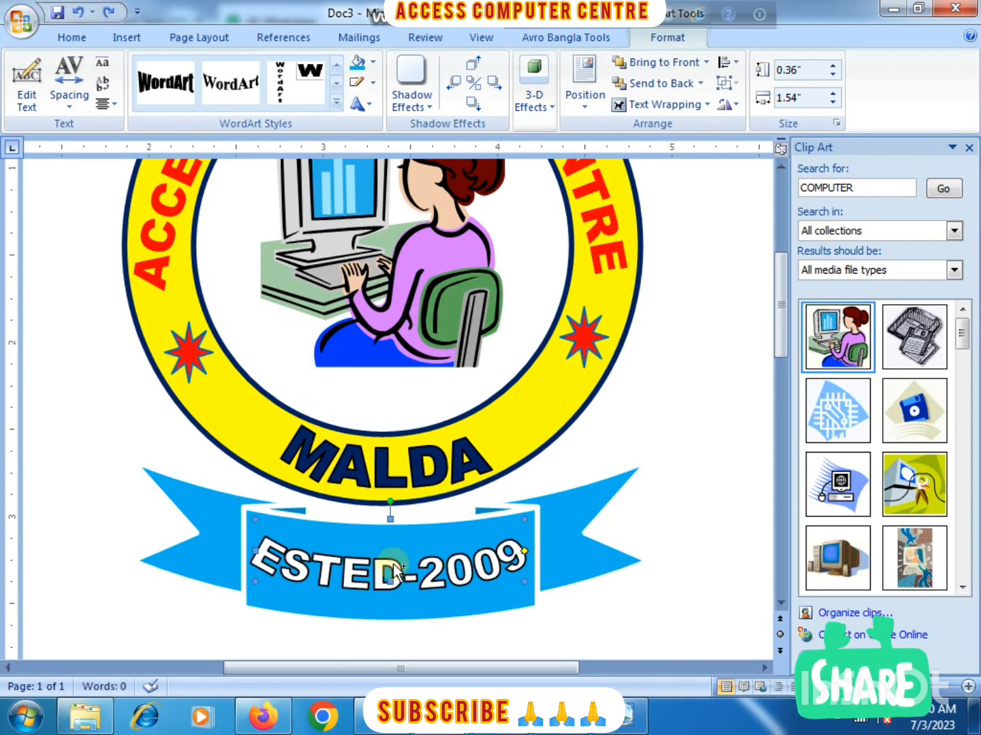
left_click_drag(392, 566, 392, 569)
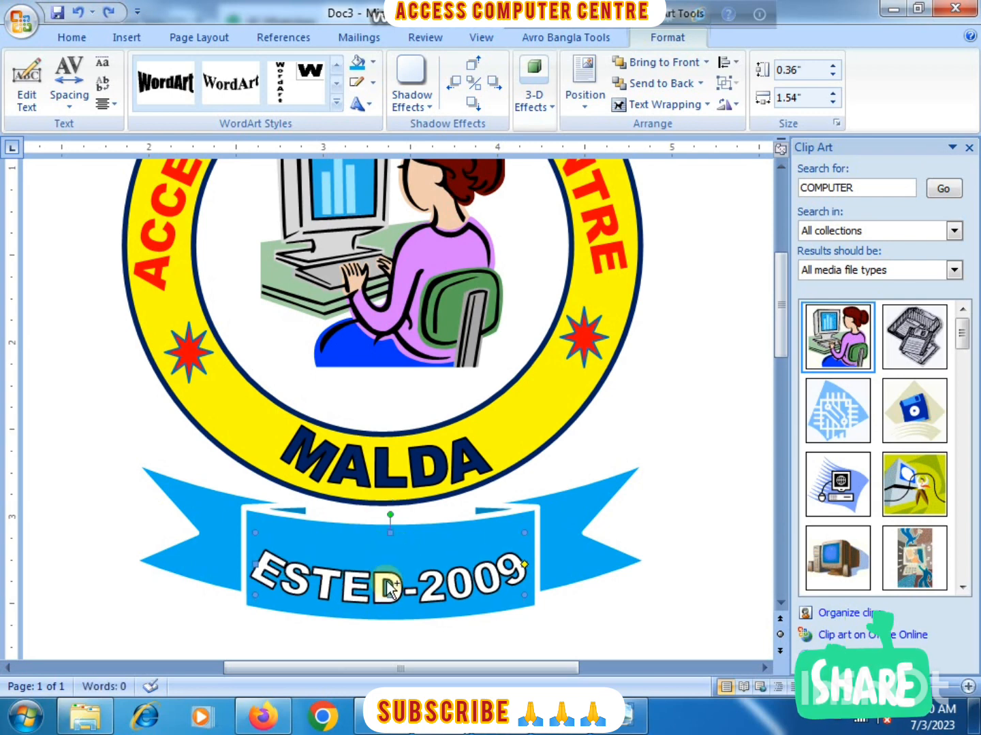
key("ctrl+z")
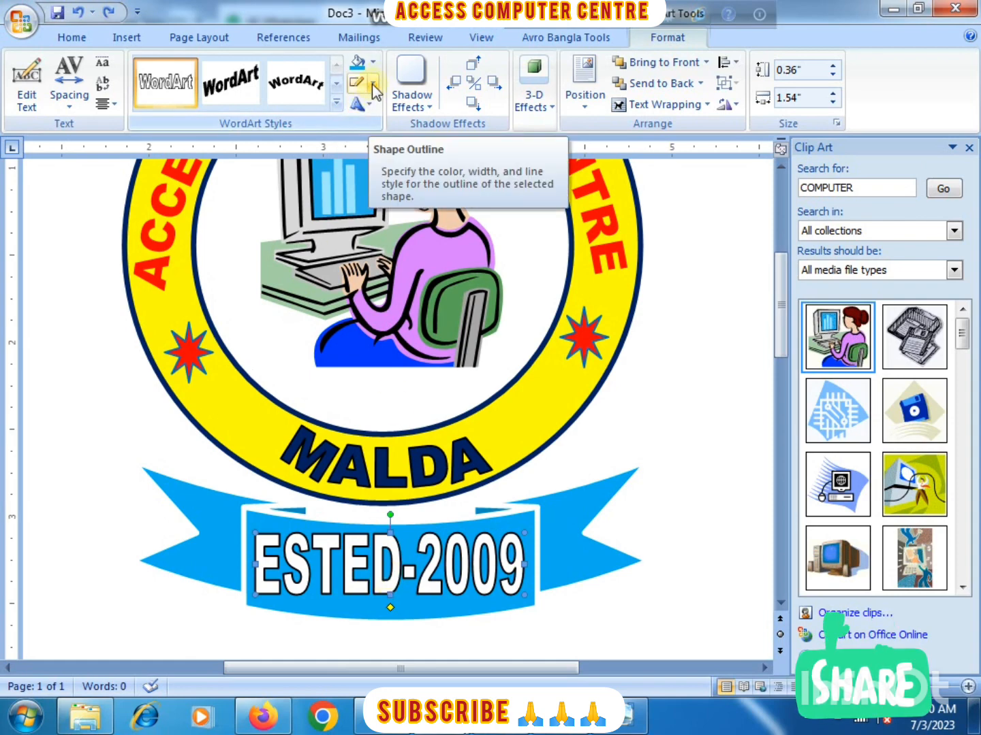
Apply the Warp shape with downward-bowed top and bottom edges to the ESTED-2009 WordArt
left_click(370, 104)
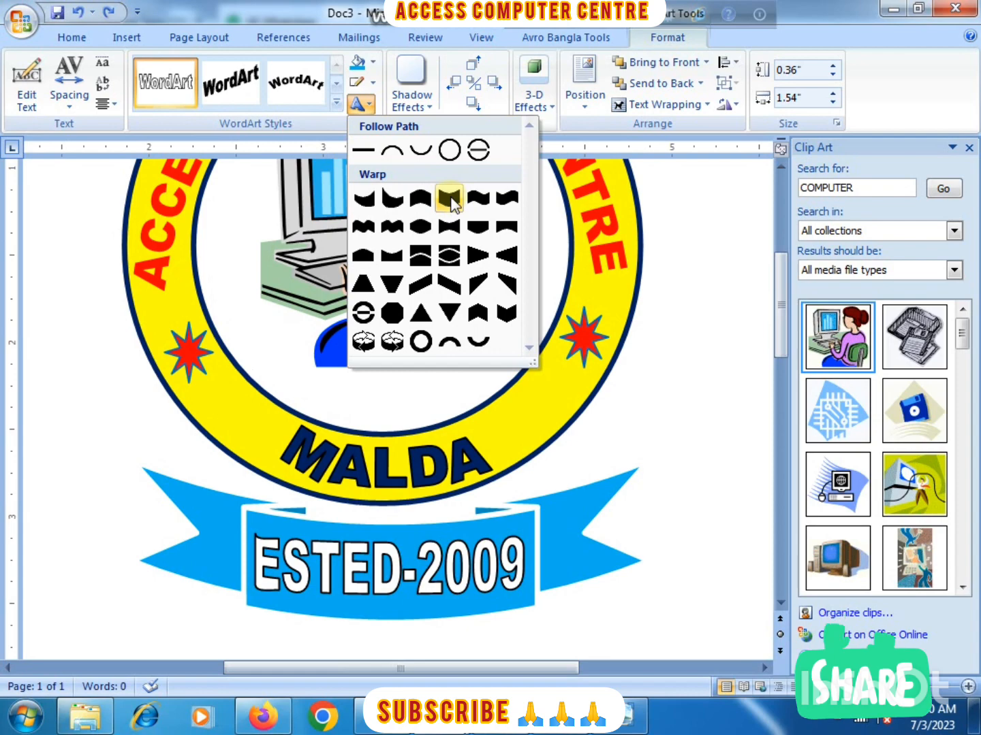
left_click(450, 199)
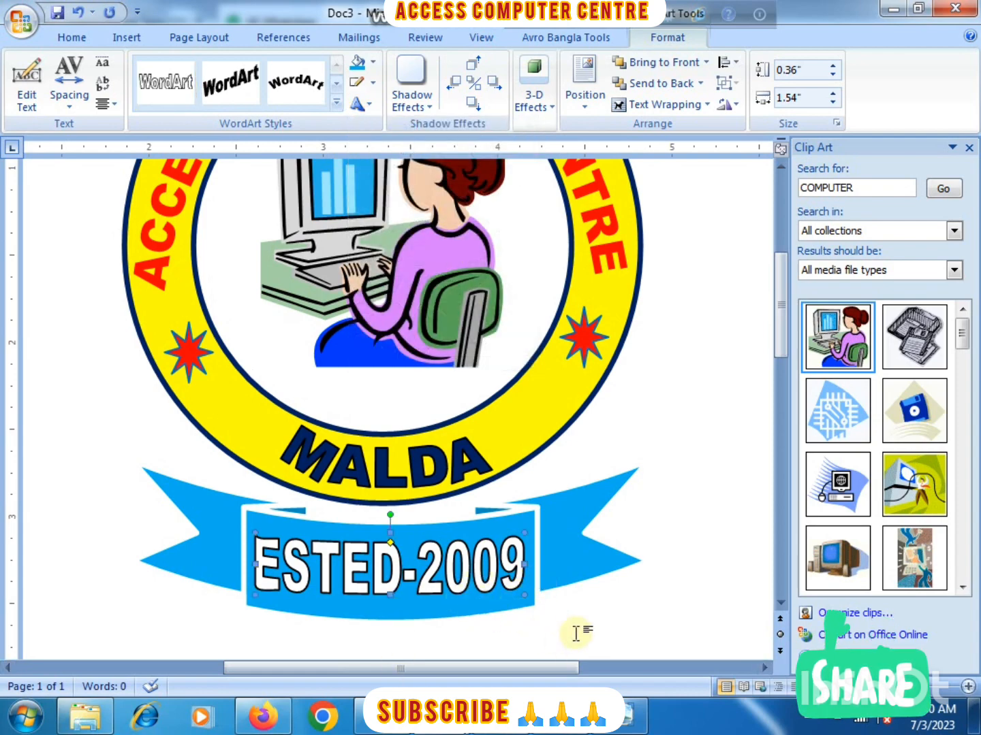
Fill the ESTED-2009 WordArt on the ribbon banner with standard red and give it a light orange outline
left_click(576, 634)
scroll(474, 494, "down", 5)
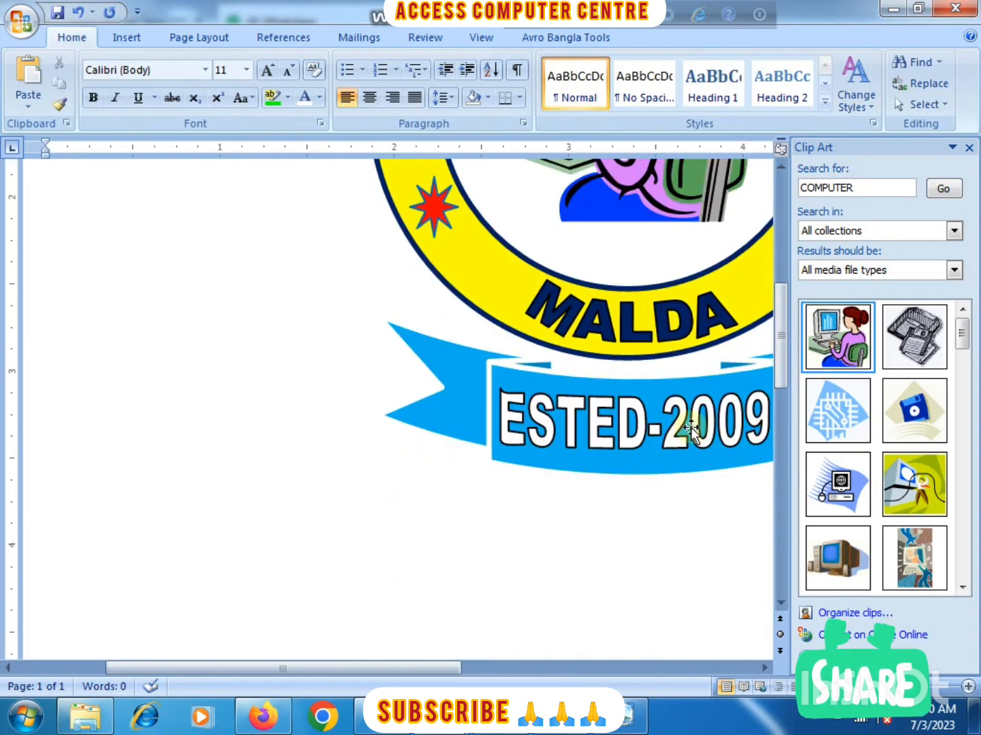
left_click(661, 421)
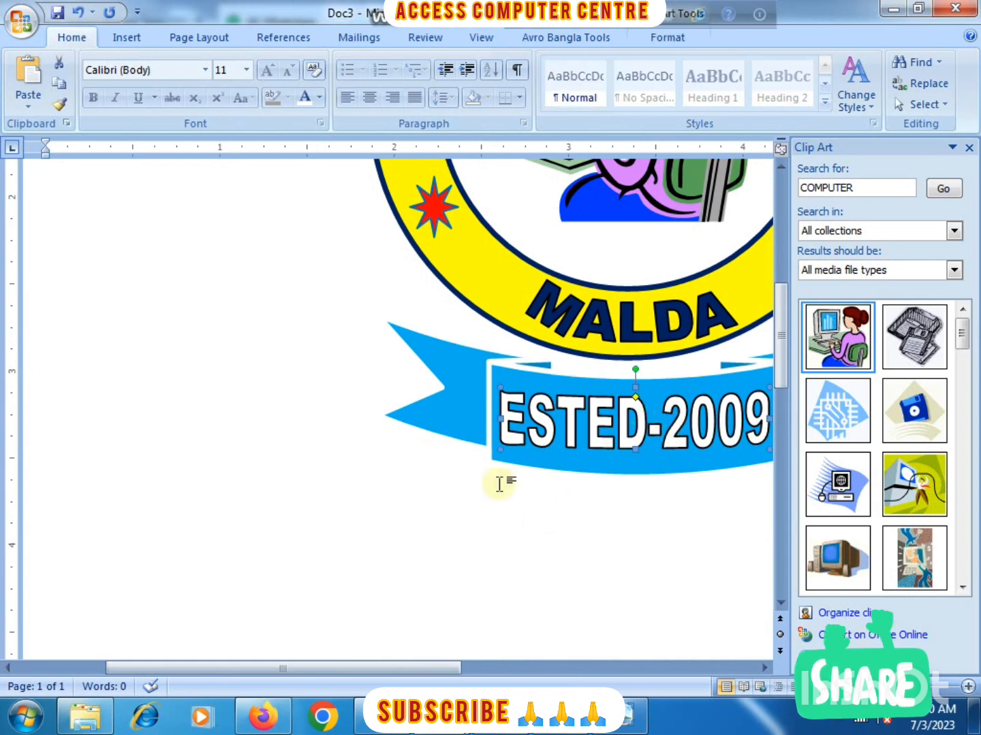
left_click(763, 668)
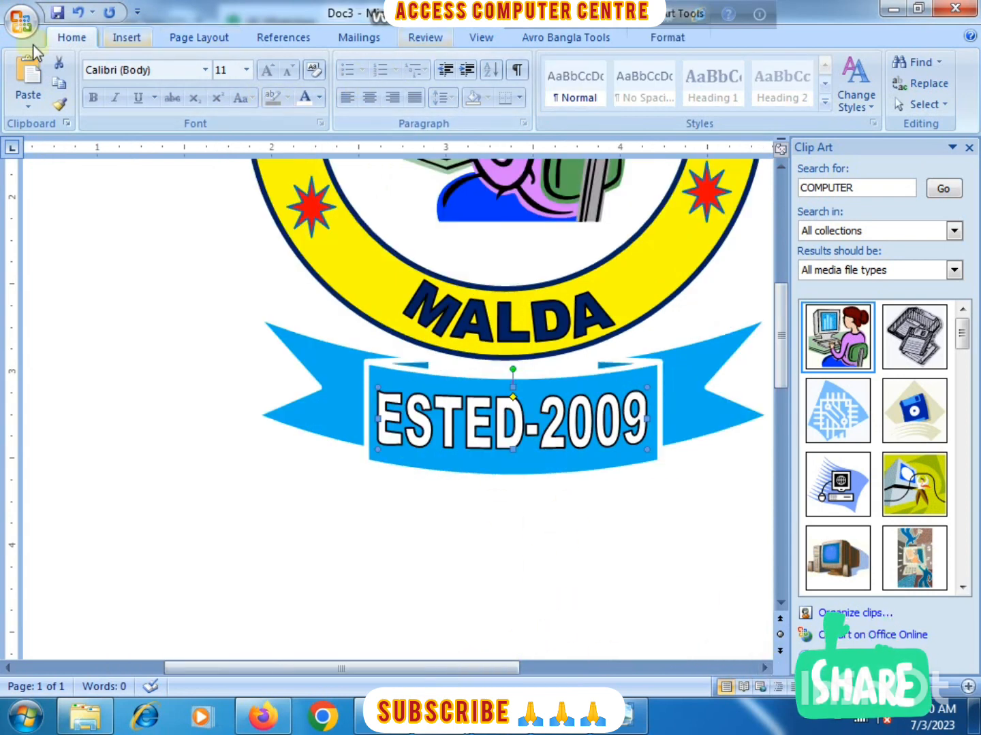
left_click(659, 40)
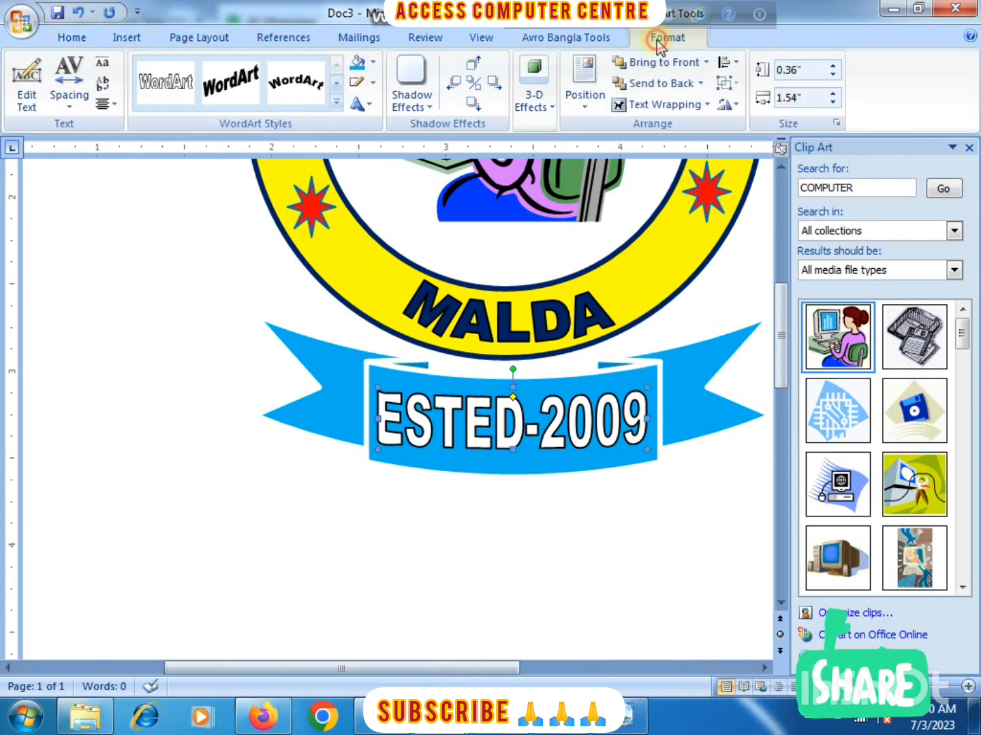
left_click(374, 62)
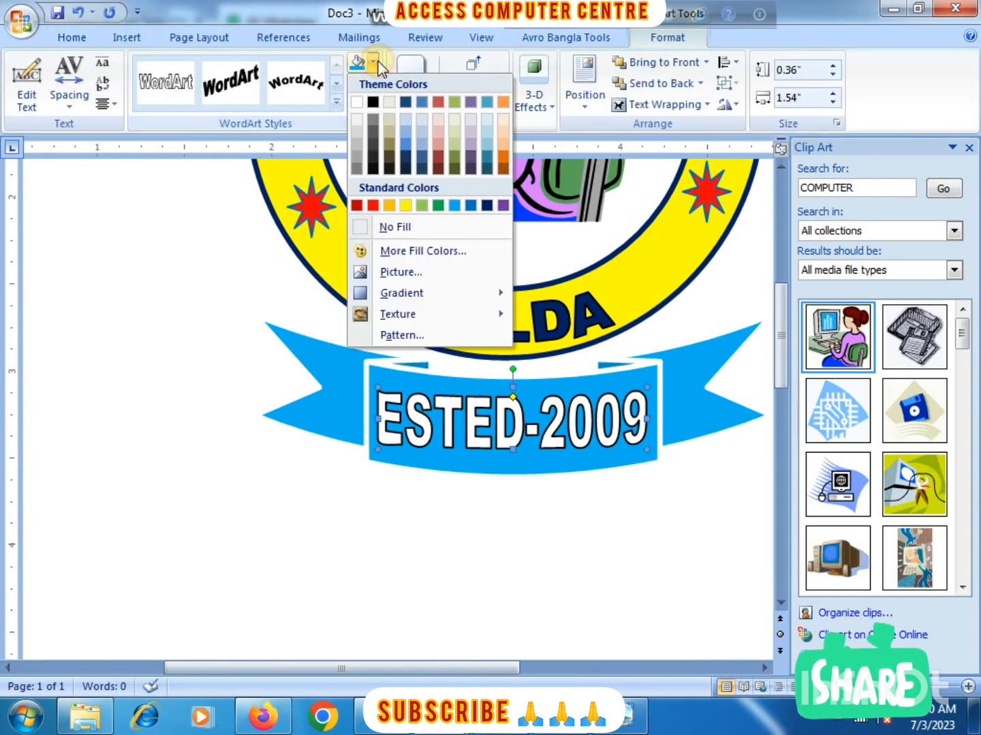
left_click(373, 207)
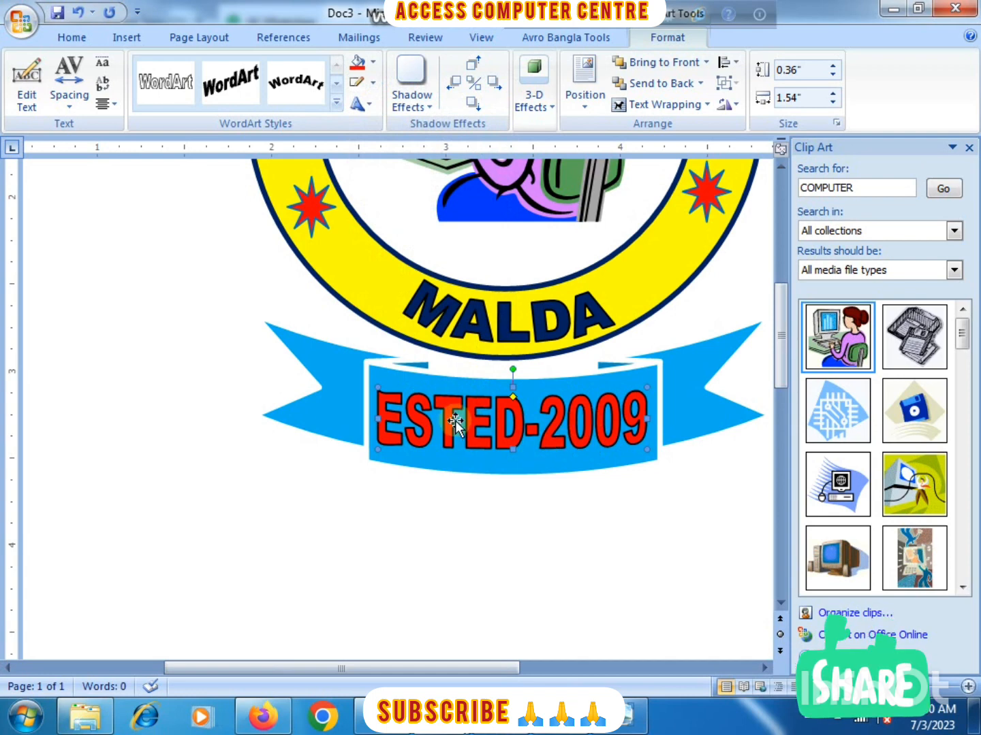
left_click(374, 84)
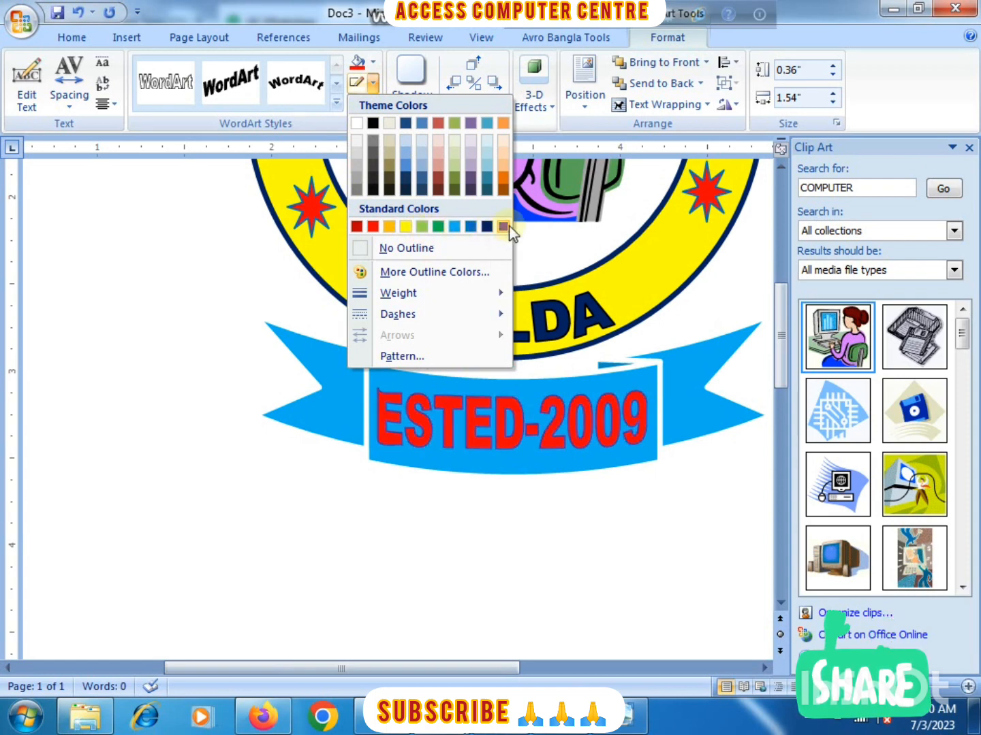
left_click(504, 162)
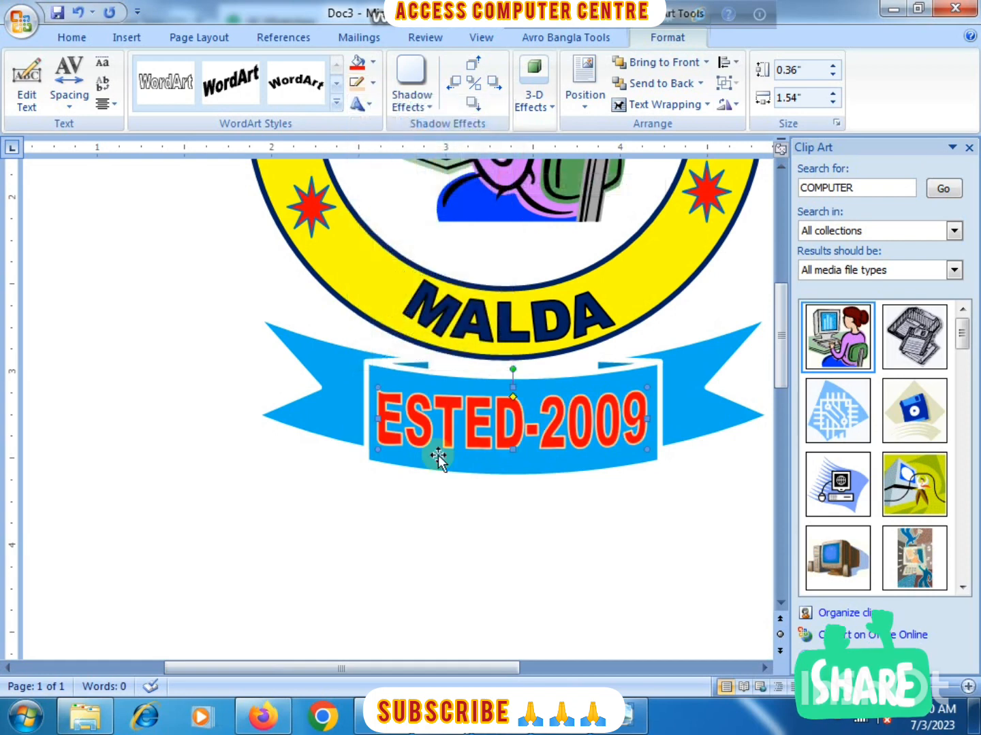
Review the complete logo from the circular emblem down to the ribbon banner
scroll(466, 431, "down", 1)
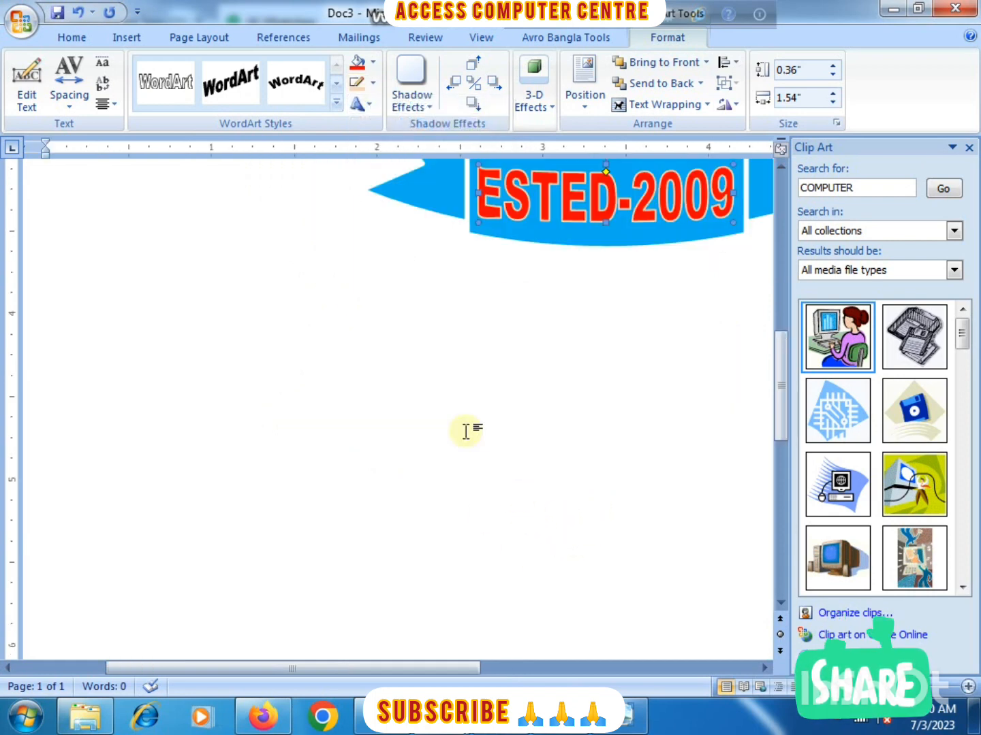
scroll(466, 431, "up", 1)
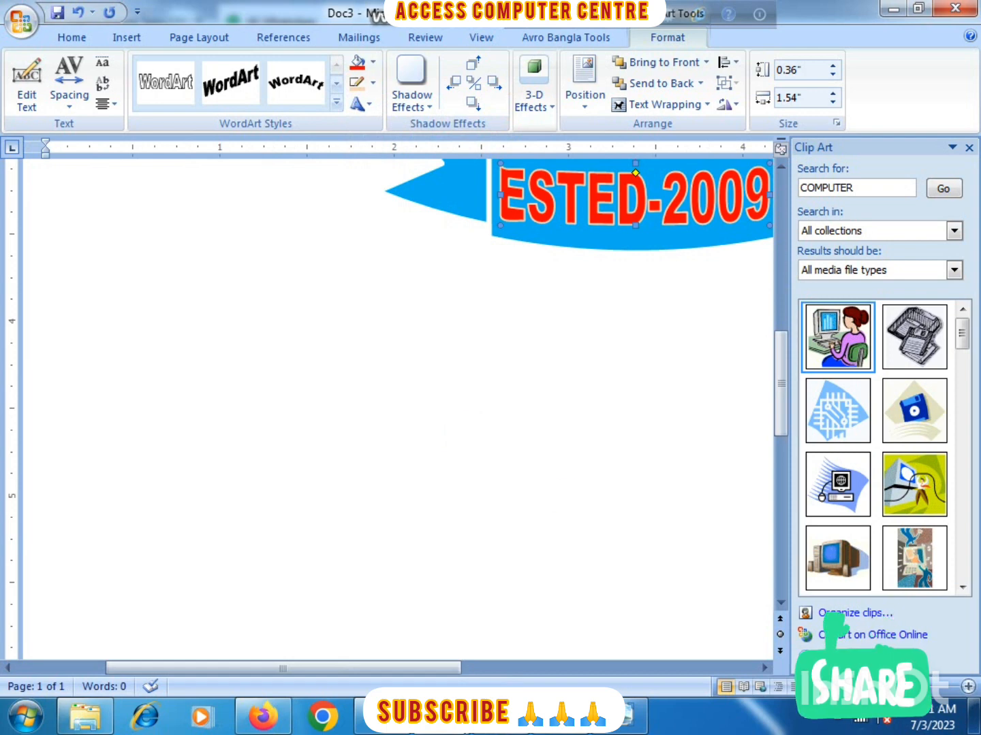
scroll(466, 431, "down", 5)
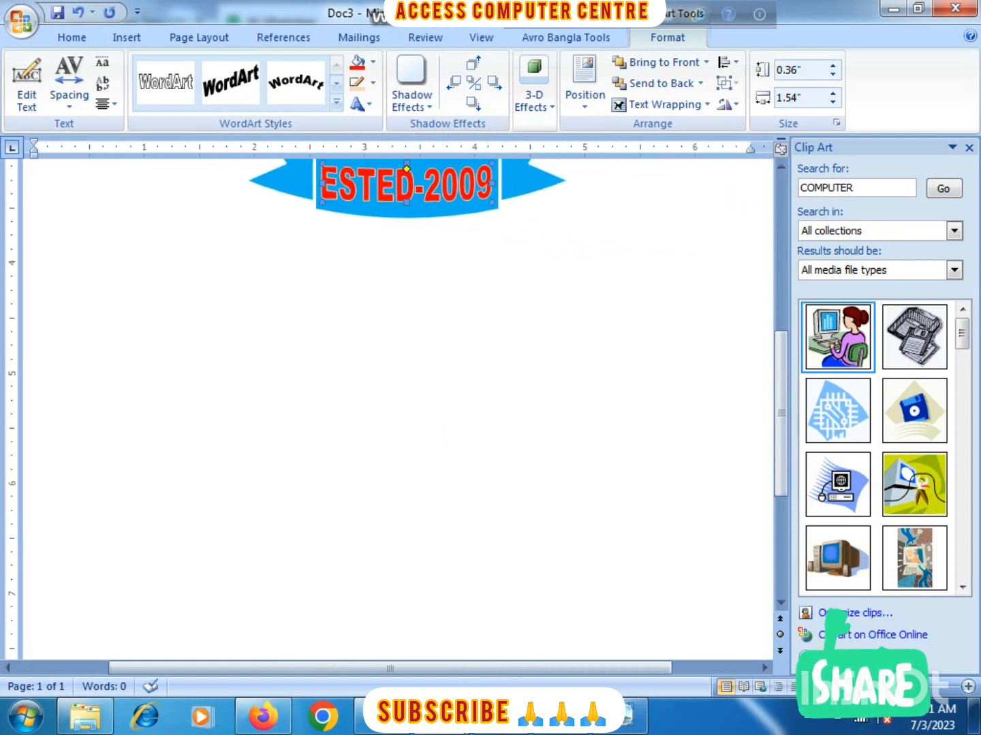
left_click(783, 168)
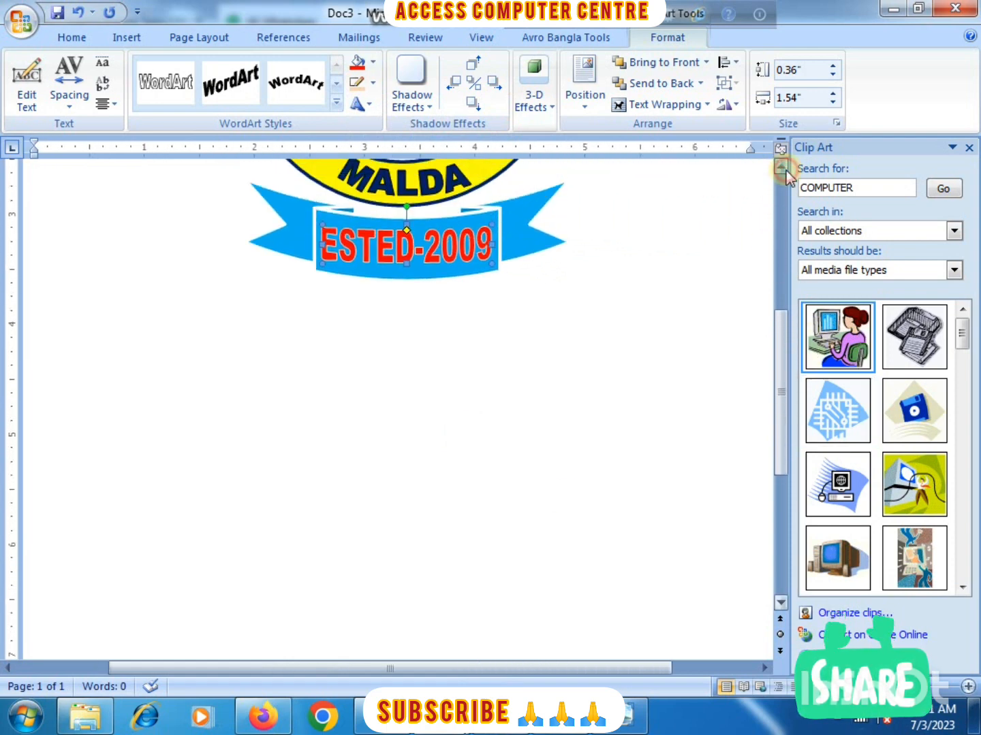
left_click(782, 167)
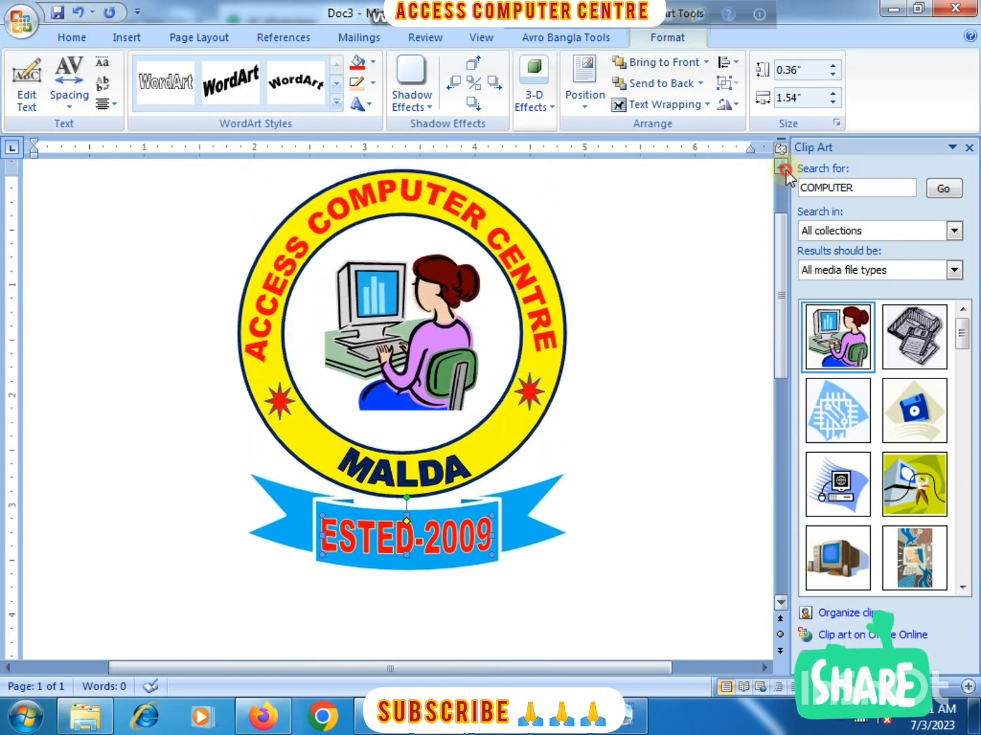
left_click(783, 168)
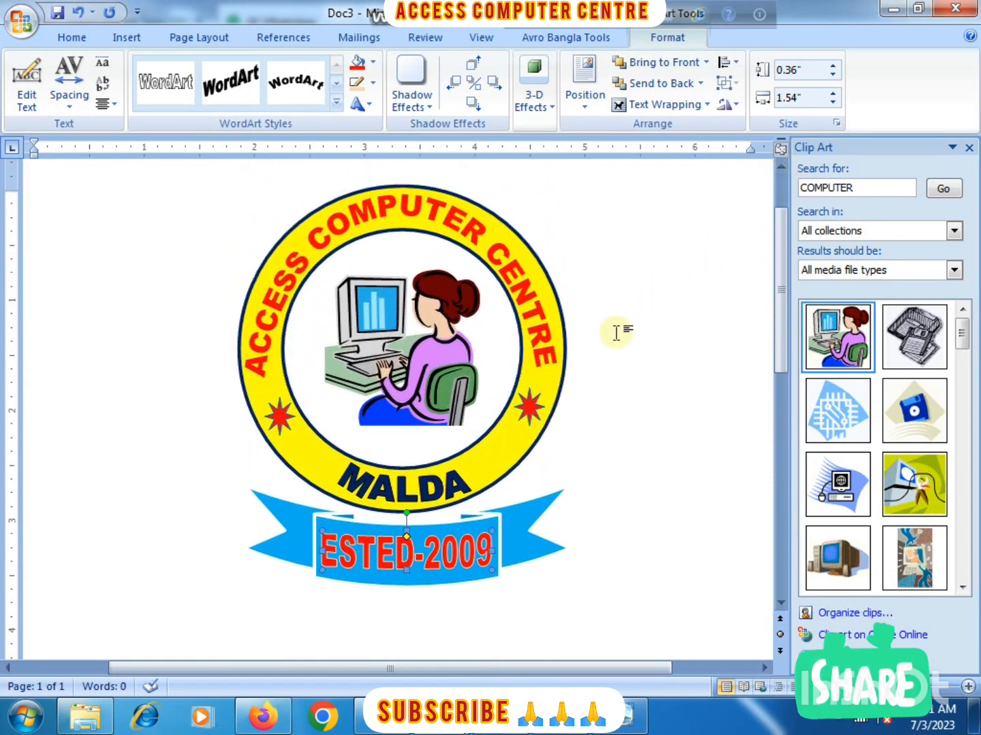